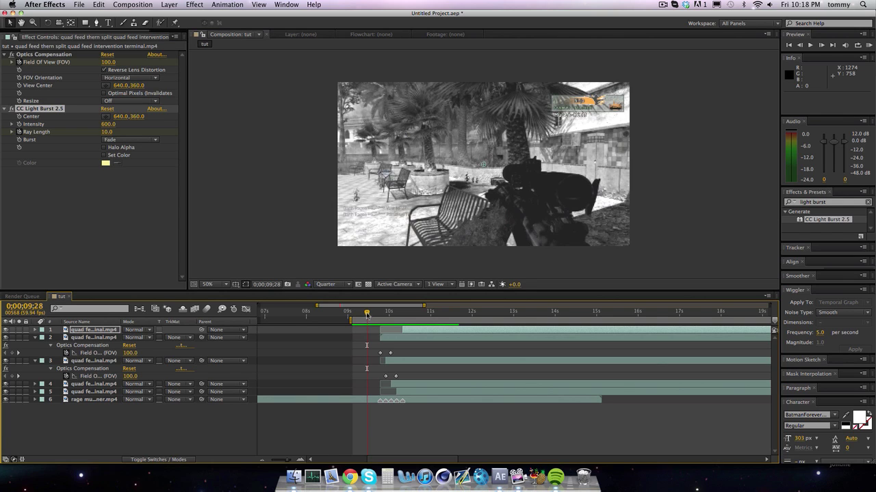
- Preview the finished transition, and step through it frame by frame from 0;00;09;47 to 0;00;10;26
left_click(869, 44)
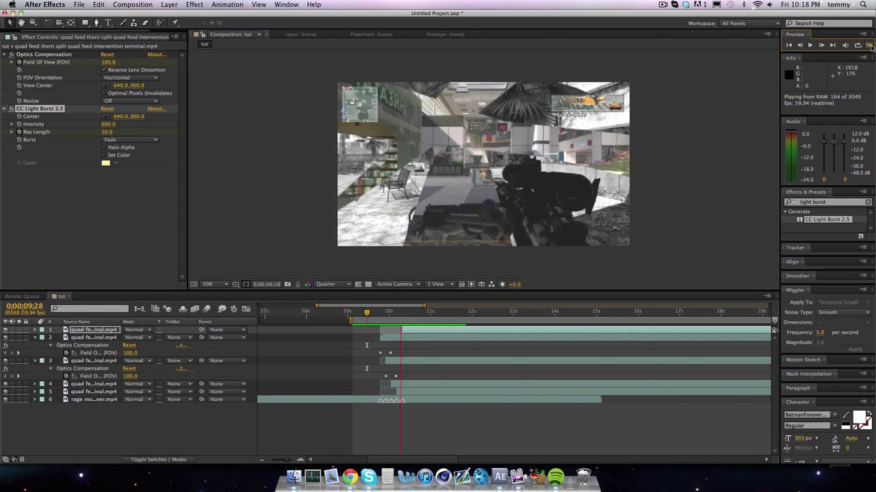
left_click(381, 313)
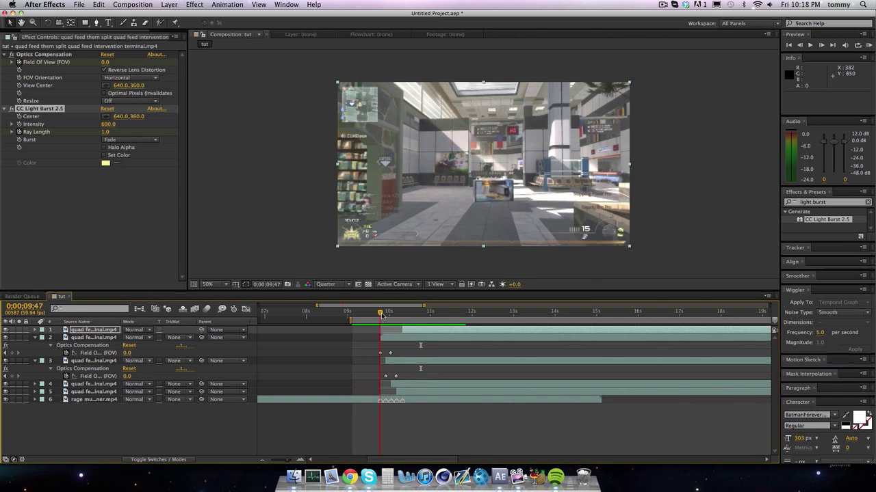
key("Page_Down")
key("Page_Down")
key("Page_Down")
key("Page_Down")
key("Page_Down")
key("Page_Down")
key("Page_Down")
key("Page_Down")
key("Page_Down")
key("Page_Down")
key("Page_Down")
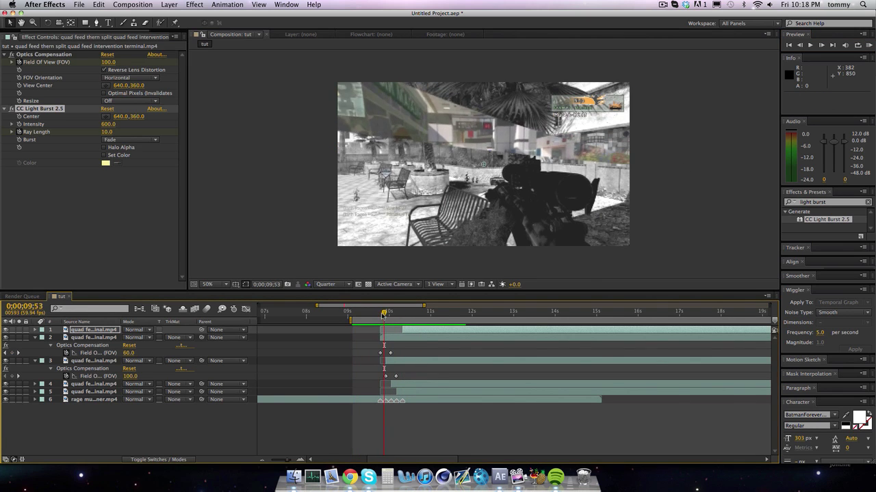
key("Page_Down")
key("Page_Down")
key("Page_Down")
key("Page_Down")
key("Page_Down")
key("Page_Down")
key("Page_Down")
key("Page_Down")
key("Page_Down")
key("Page_Down")
key("Page_Down")
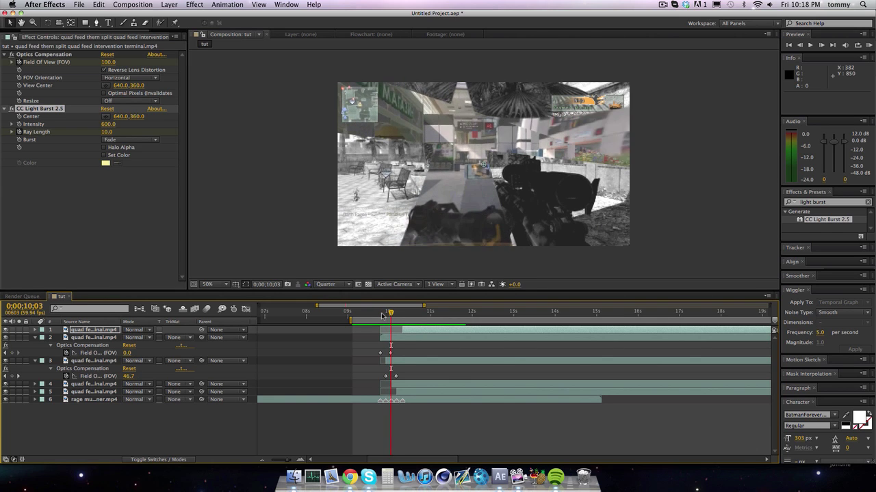
key("Page_Down")
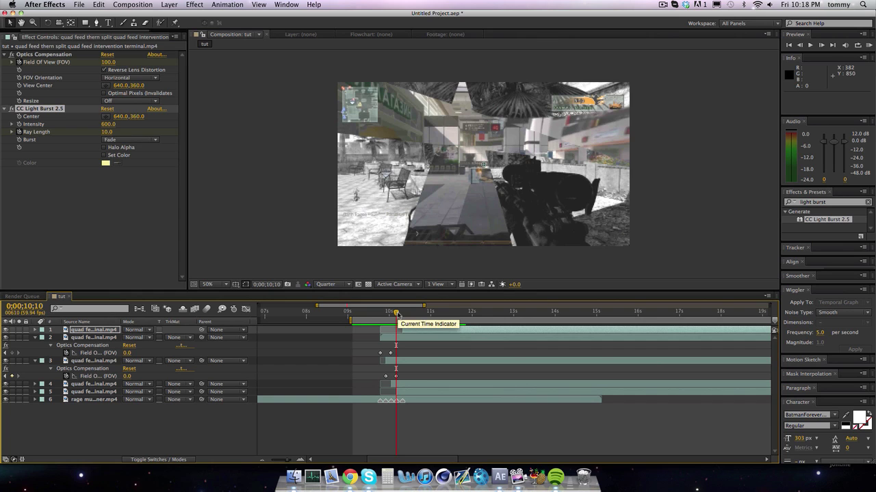
key("Page_Down")
key("Page_Down")
key("Page_Down")
key("Page_Down")
key("Page_Down")
key("Page_Down")
key("Page_Down")
key("Page_Down")
key("Page_Down")
key("Page_Down")
key("Page_Down")
key("Page_Down")
key("Page_Down")
key("Page_Down")
key("Page_Down")
key("Page_Down")
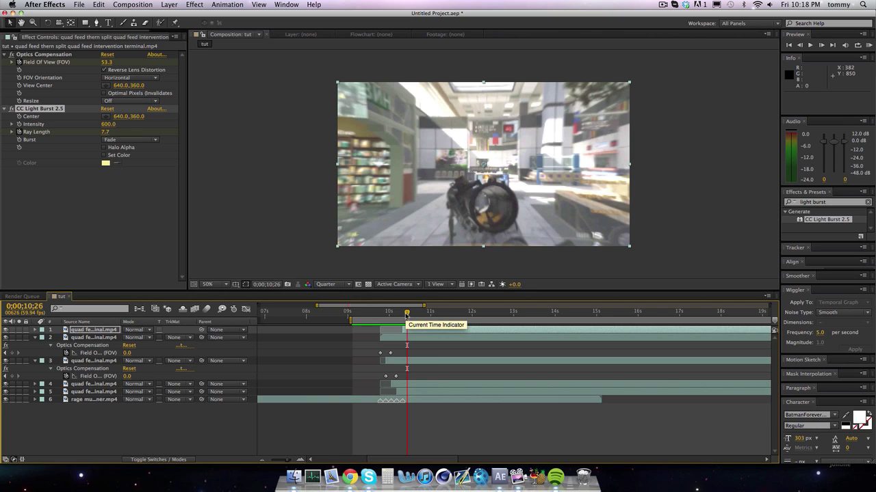
- Set the current time to 0;00;09;47, at the first marker of the rage multi kill game winner layer
left_click(341, 402)
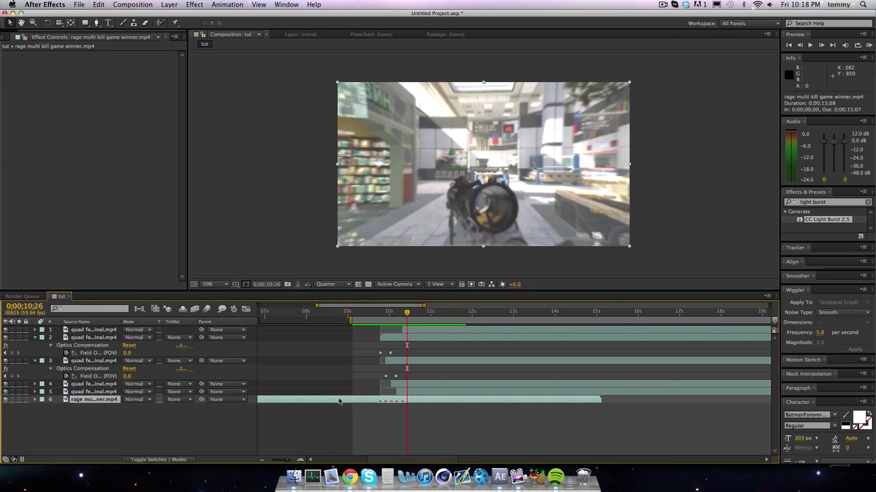
left_click(337, 313)
left_click_drag(347, 313, 380, 314)
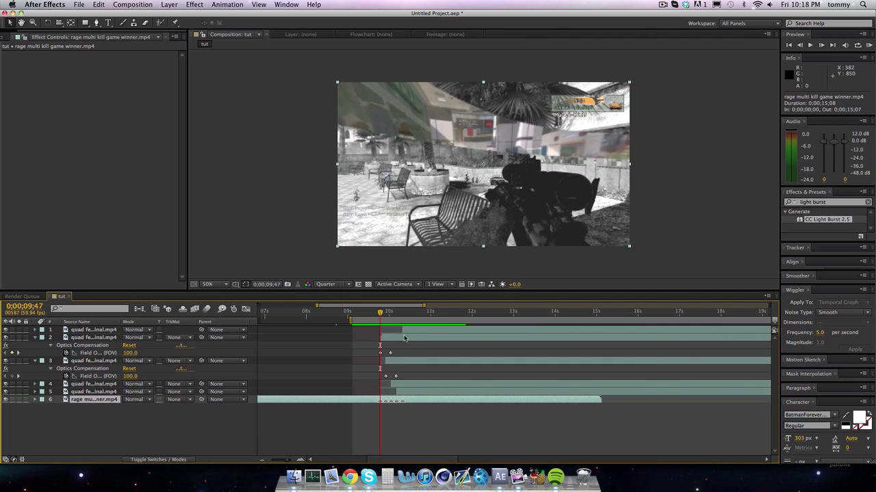
- Delete all the quad feed clip layers, keeping only the rage multi kill game winner layer
key("super+a")
left_click(390, 431)
left_click(408, 392)
left_click(414, 330, "shift")
key("Delete")
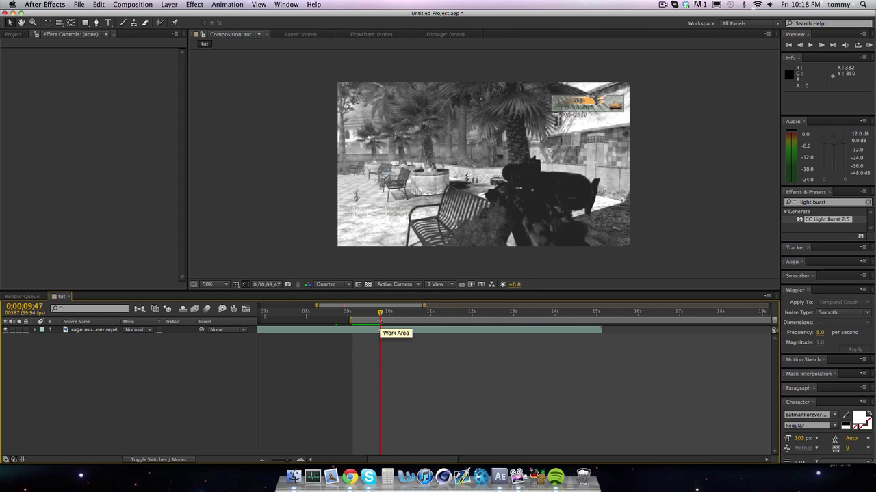
- Add the quad feed intervention terminal clip above the rage multi kill layer, starting at 0;00;09;47
mouse_move(381, 313)
left_mouse_down()
mouse_move(395, 312)
mouse_move(381, 312)
left_mouse_up()
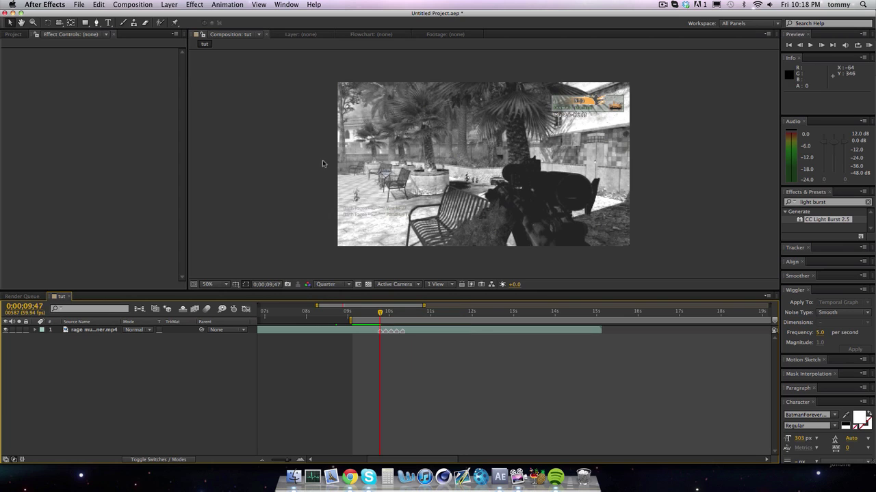
left_click(167, 4)
mouse_move(173, 16)
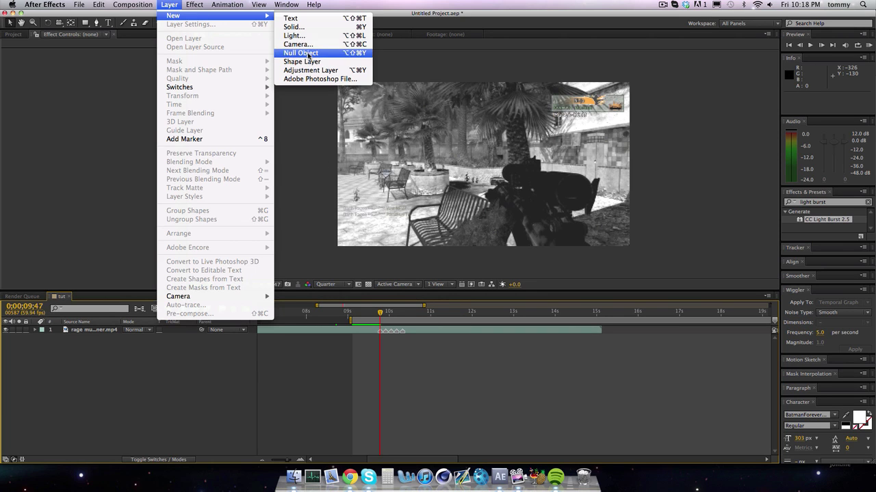
left_click(63, 156)
left_click(13, 35)
left_click_drag(42, 126, 381, 327)
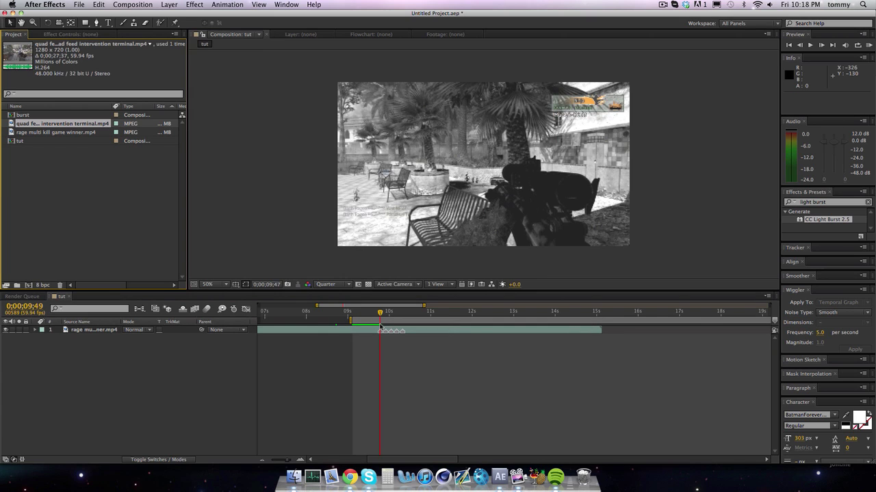
left_click_drag(52, 124, 380, 328)
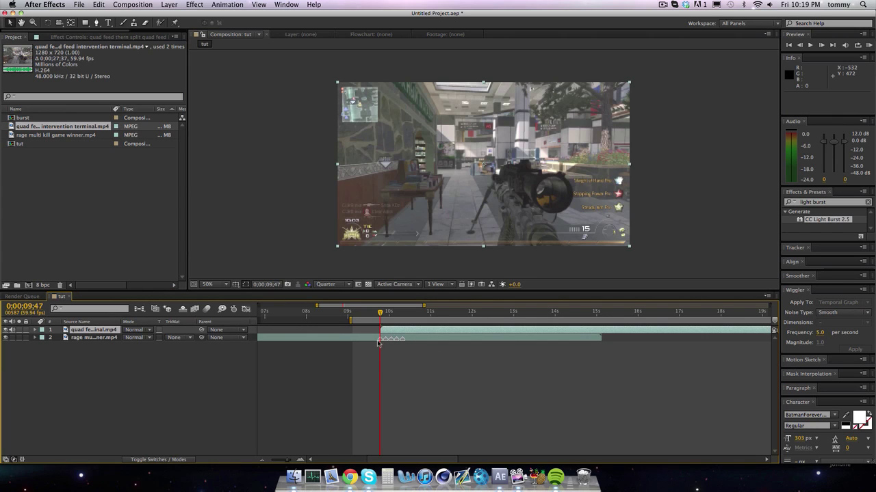
- Duplicate the quad feed clip layer until five stacked copies start at 0;00;09;47
left_click_drag(381, 314, 398, 316)
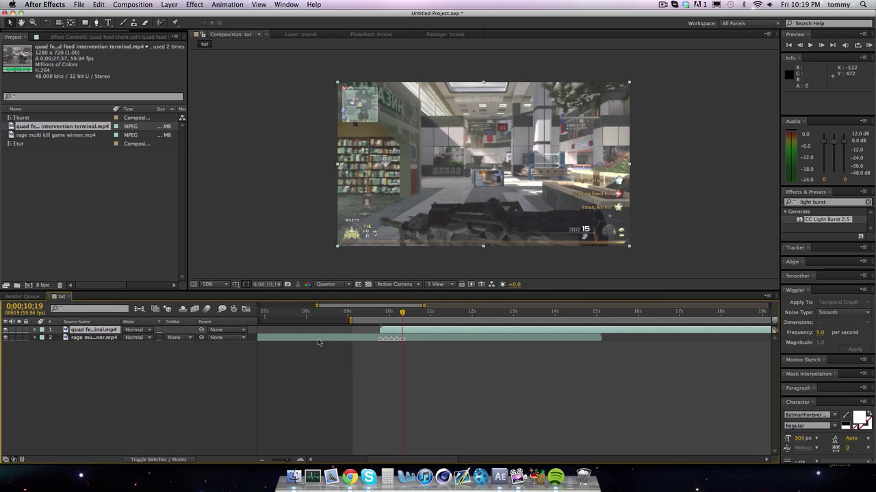
left_click_drag(424, 306, 391, 307)
left_click_drag(336, 313, 367, 312)
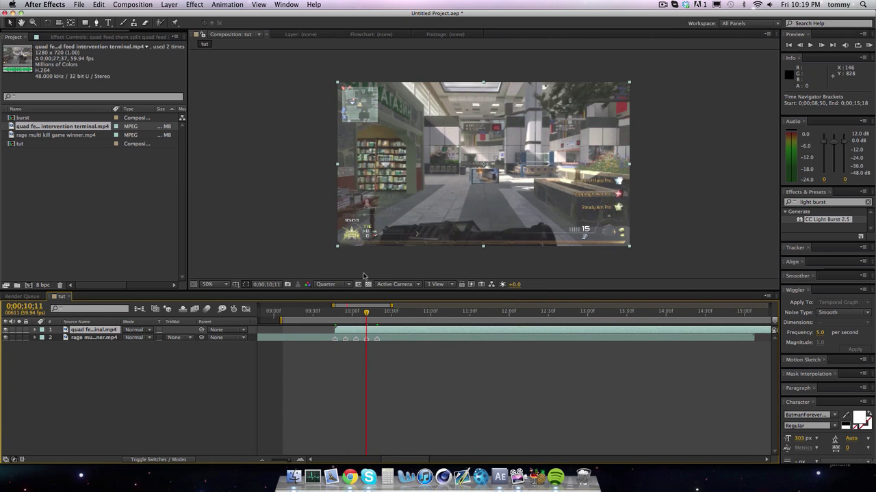
left_click(334, 312)
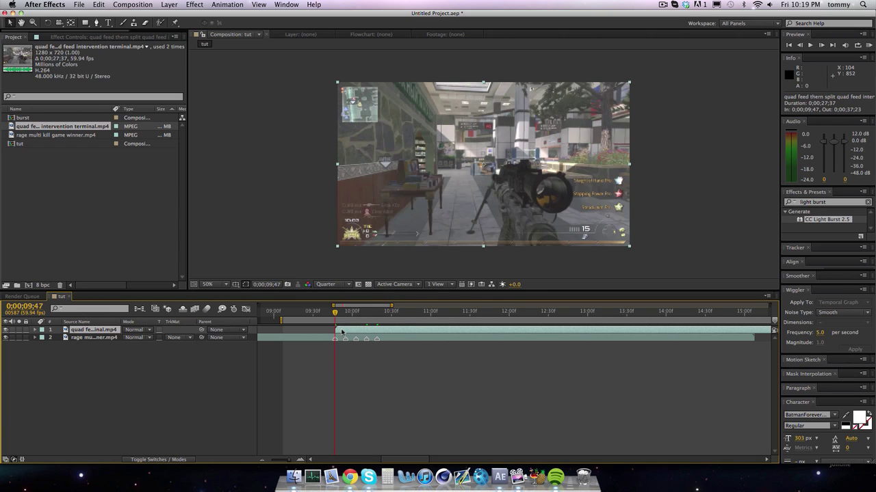
key("super+d")
key("super+d")
key("super+d")
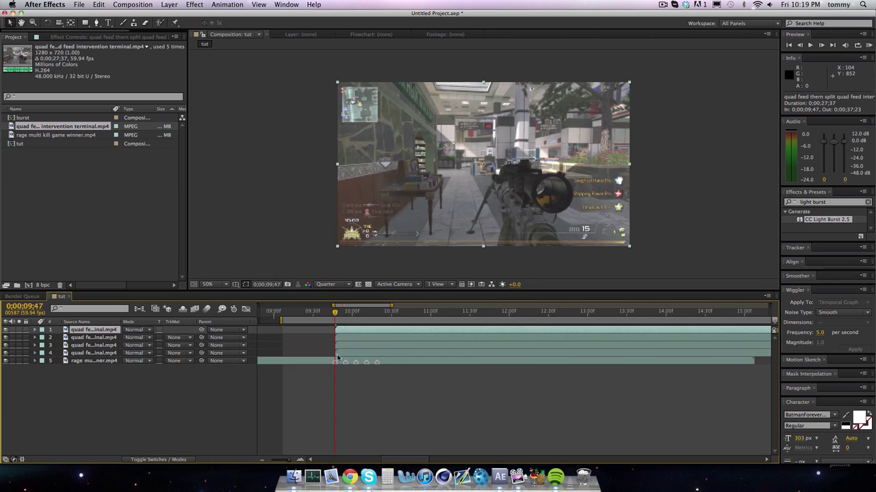
left_click(337, 355, "shift")
left_click(252, 379)
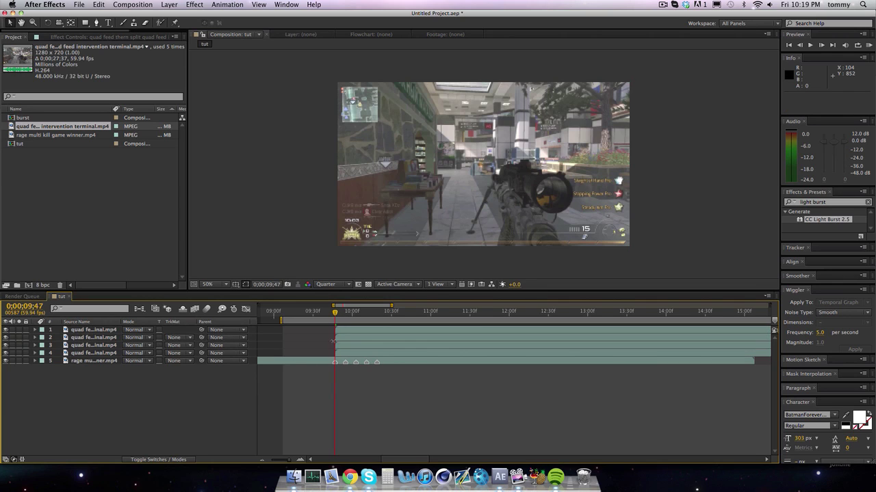
left_click(341, 333)
key("super+d")
- Try splitting the top quad feed layer at 0;00;10;19, and undo the split
mouse_move(343, 335)
left_mouse_down()
mouse_move(397, 333)
mouse_move(343, 332)
left_mouse_up()
left_click(377, 314)
key("super+shift+d")
left_click(364, 340)
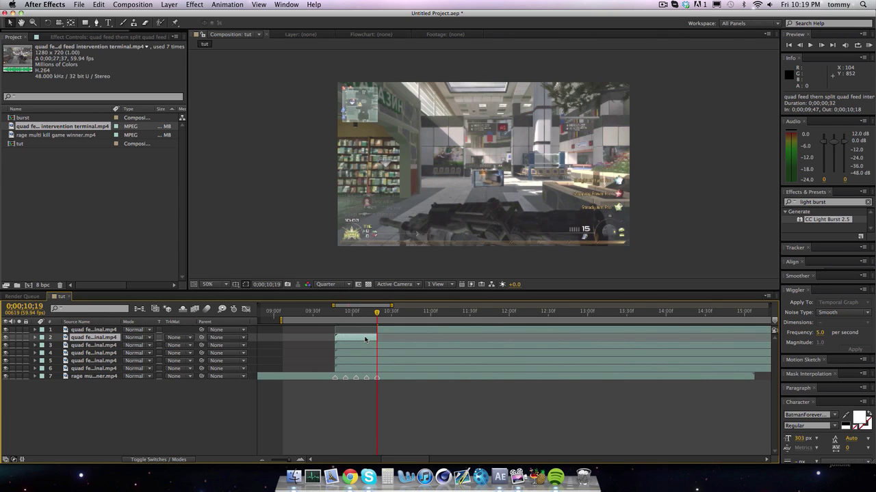
key("super+z")
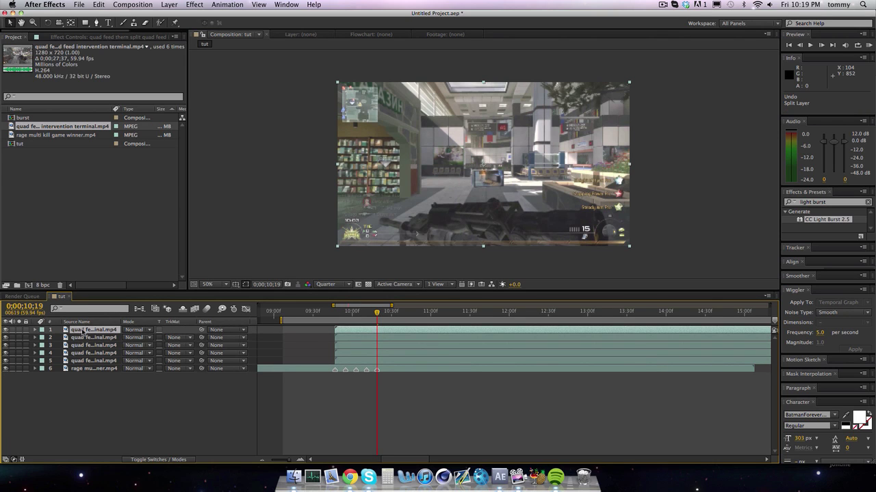
- At 0;00;09;47, draw a tall triangular Pen tool mask on layer 1, with its apex above the frame and its base below it
left_click(334, 314)
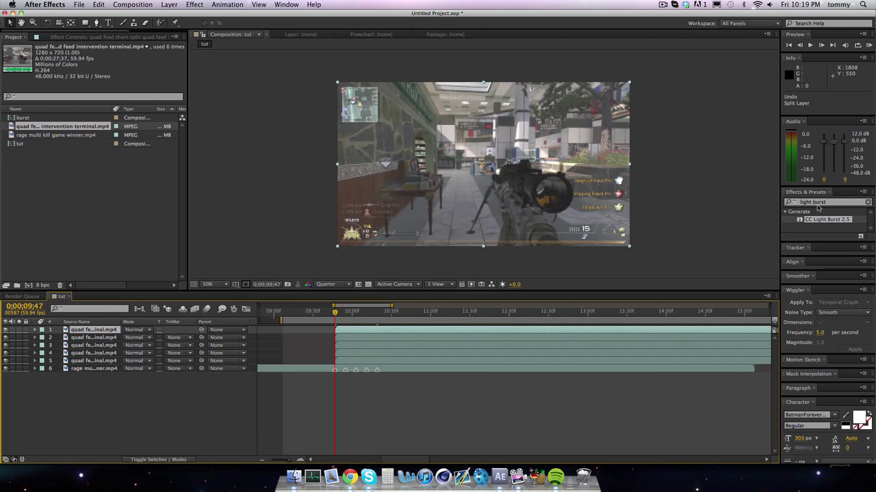
left_click(97, 22)
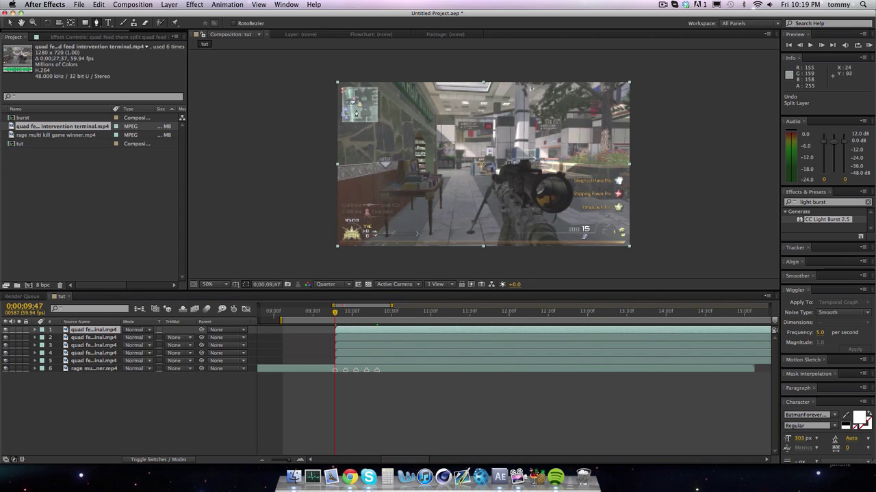
left_click(342, 333)
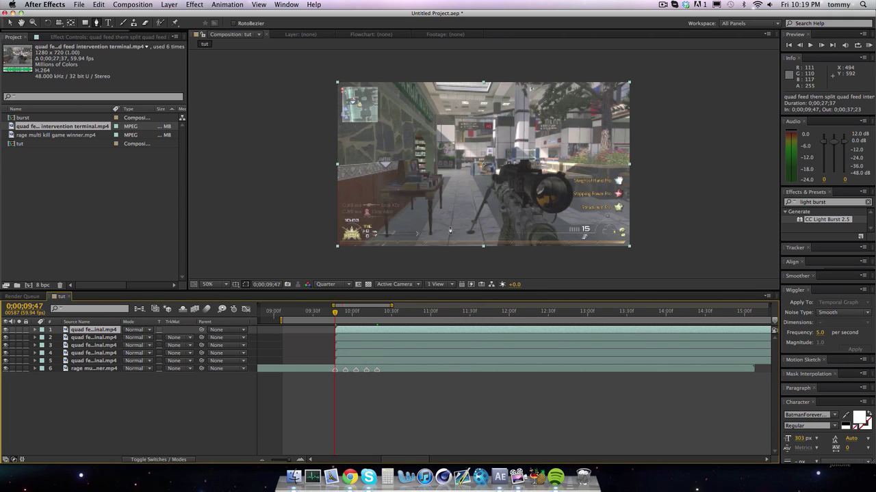
left_click(411, 256)
left_click(488, 70)
left_click(548, 255)
left_click(411, 257)
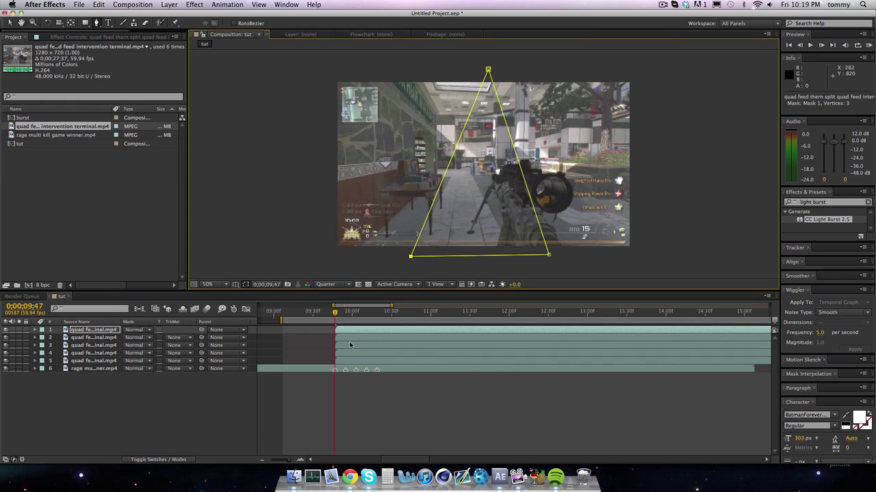
mouse_move(338, 313)
left_mouse_down()
mouse_move(347, 314)
mouse_move(336, 317)
left_mouse_up()
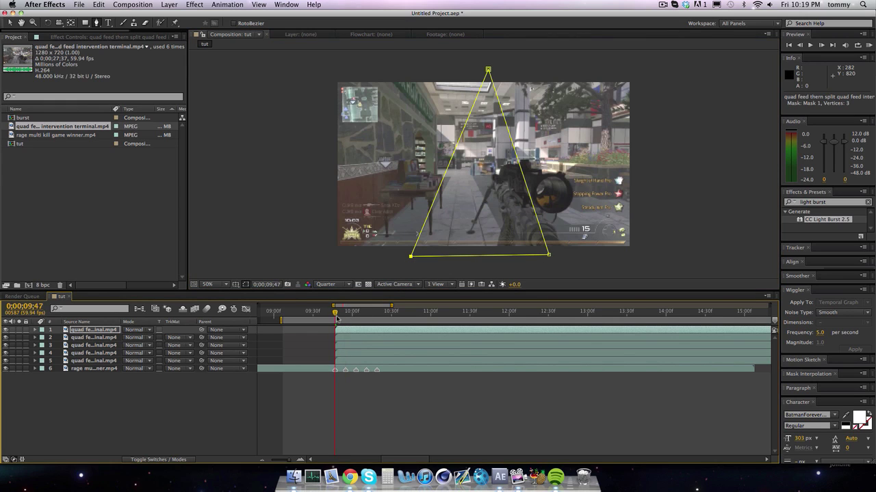
- Draw a wide triangular mask on layer 2, with its base beyond the frame's left edge and its tip beyond the right edge
left_click(337, 339)
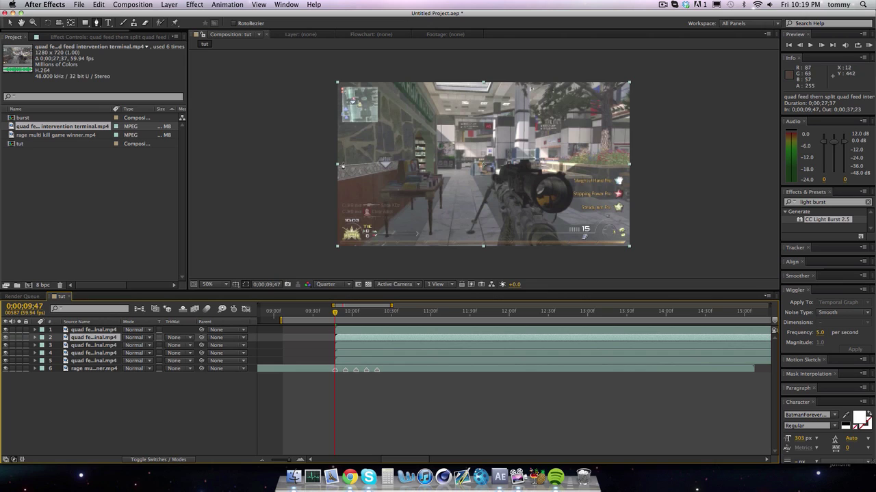
left_click(326, 110)
left_click(655, 181)
left_click(326, 195)
left_click(326, 110)
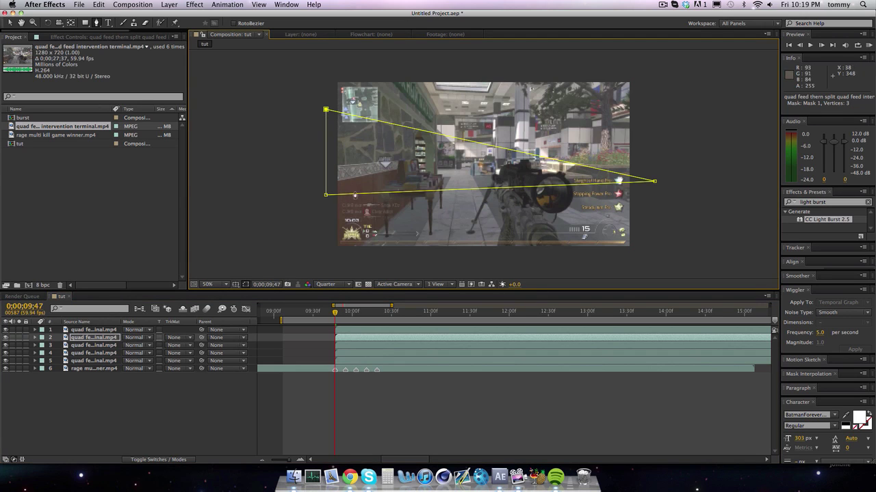
- Draw a triangular mask on layer 3, fanning from below the frame's lower left toward its upper right corner
left_click(337, 345)
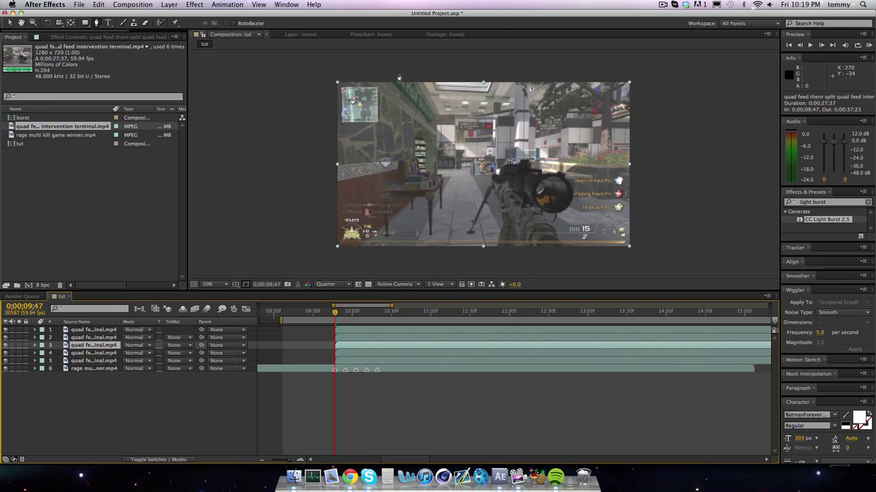
left_click(560, 73)
left_click(396, 261)
left_click(661, 147)
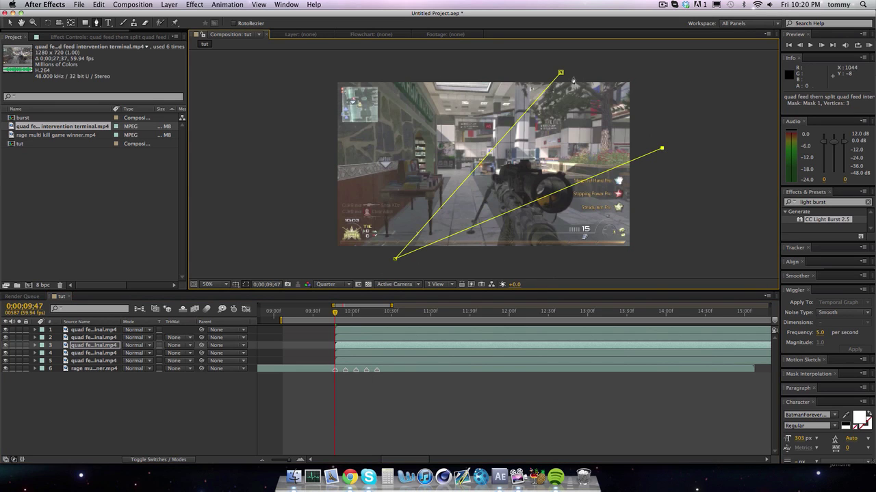
left_click(560, 72)
- Hide layers 4 and 5, and narrow layer 3's mask into a diagonal shard reaching the frame's upper right corner
left_click(6, 353)
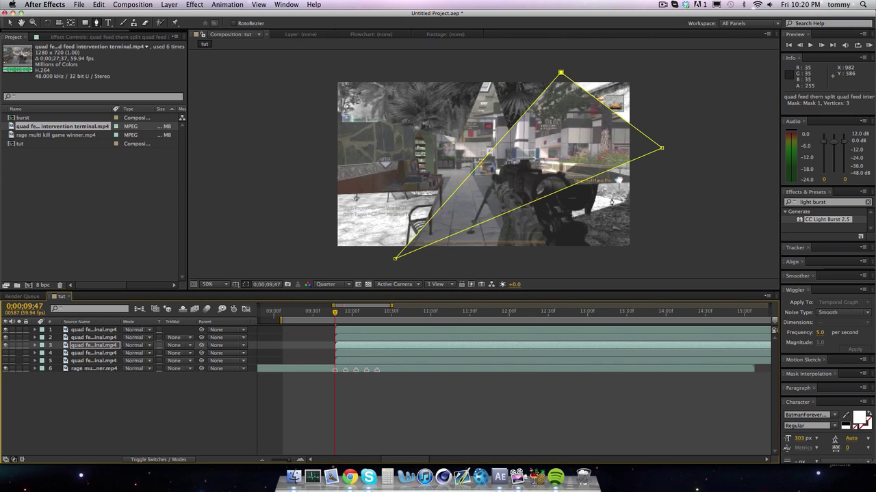
left_click_drag(660, 148, 647, 119)
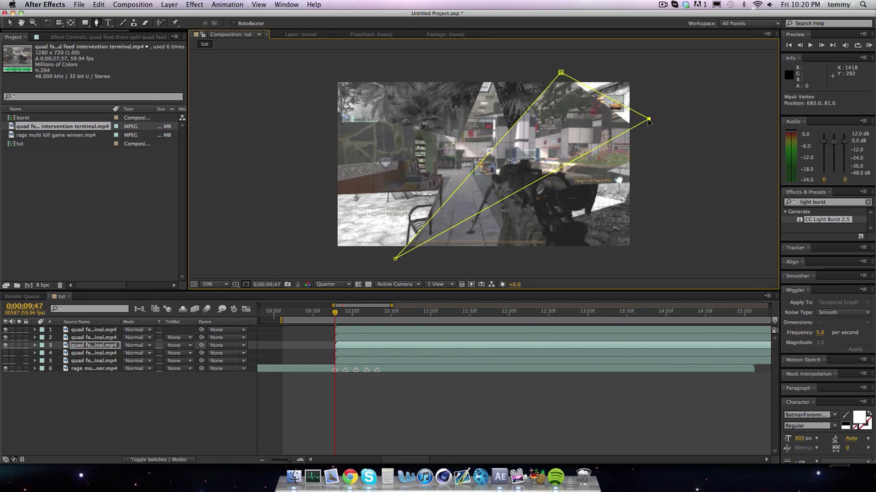
left_click_drag(562, 72, 630, 72)
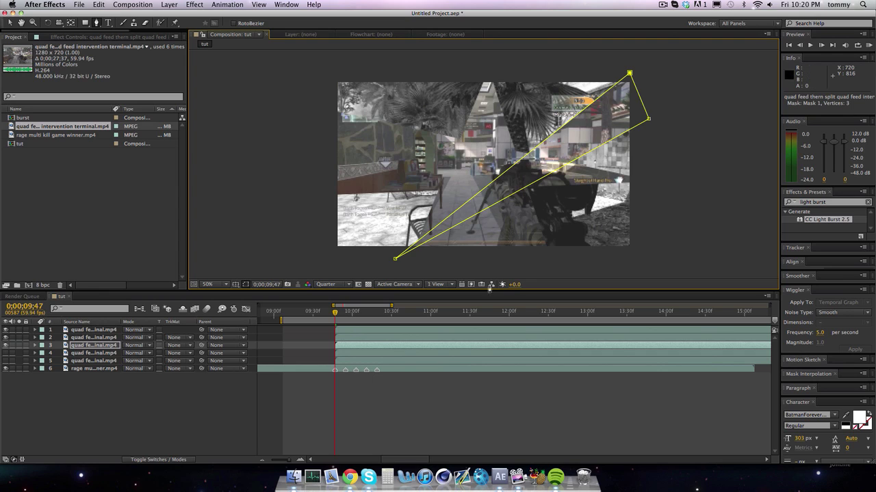
- Narrow the triangular mask on layer 1 by moving its two base vertices inward
left_click(400, 331)
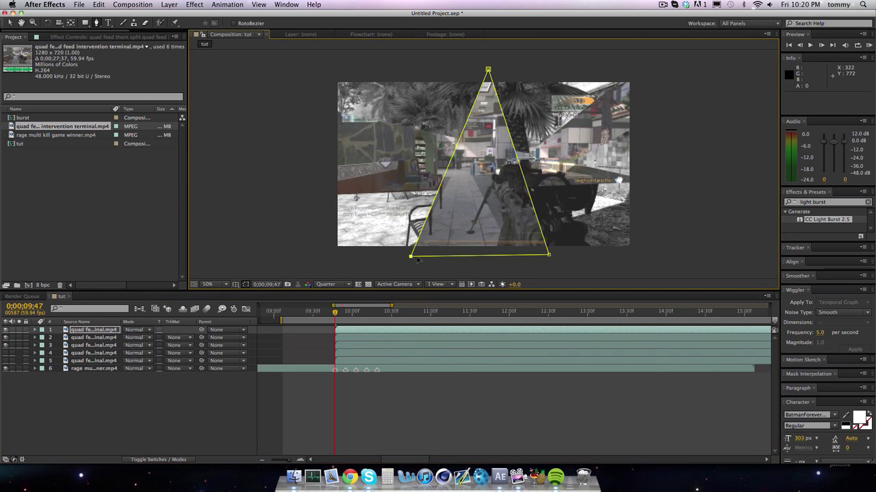
left_click_drag(410, 256, 435, 255)
left_click_drag(549, 255, 520, 259)
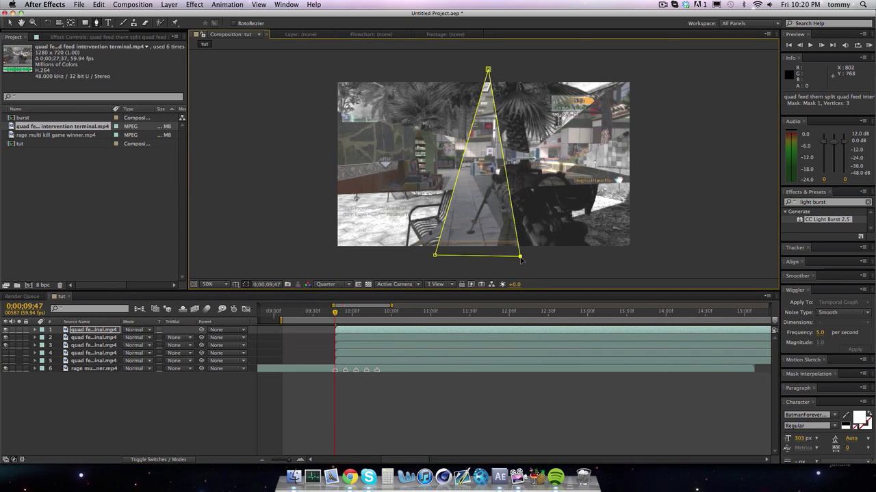
- Draw a triangular mask on layer 4, fanning from above the frame's upper left to a tip below its lower right, and show the layer
left_click(350, 354)
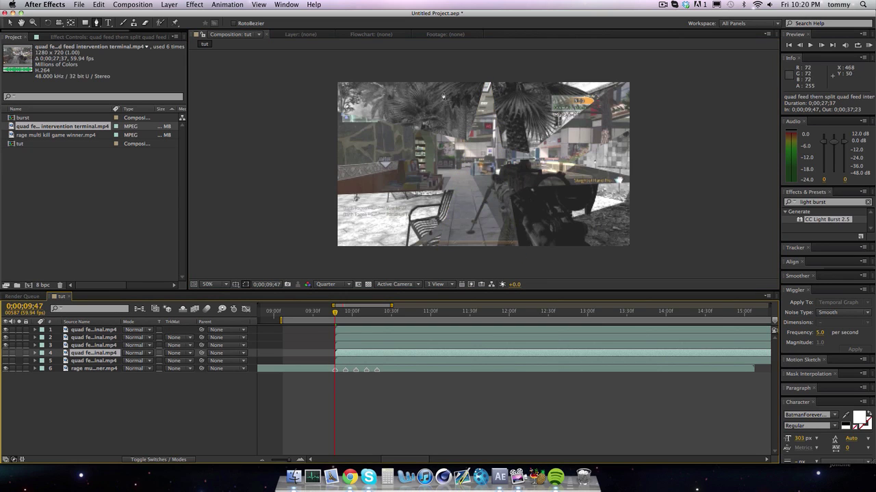
left_click(362, 74)
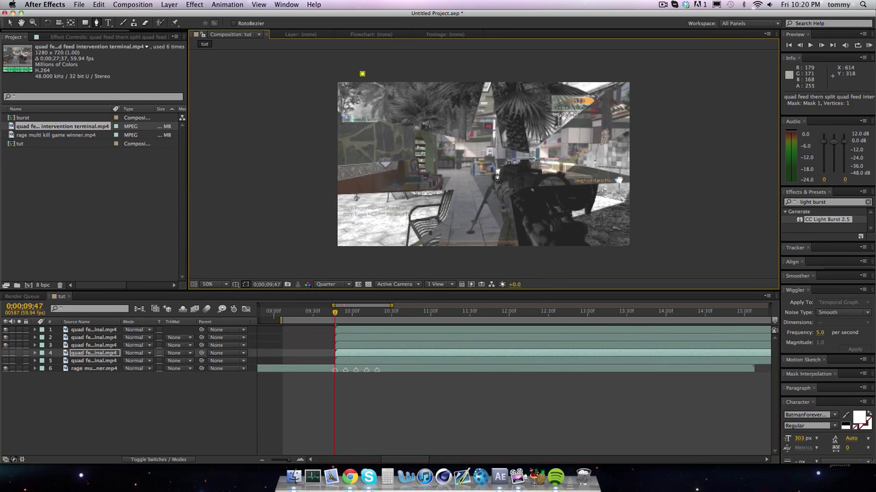
left_click(472, 255)
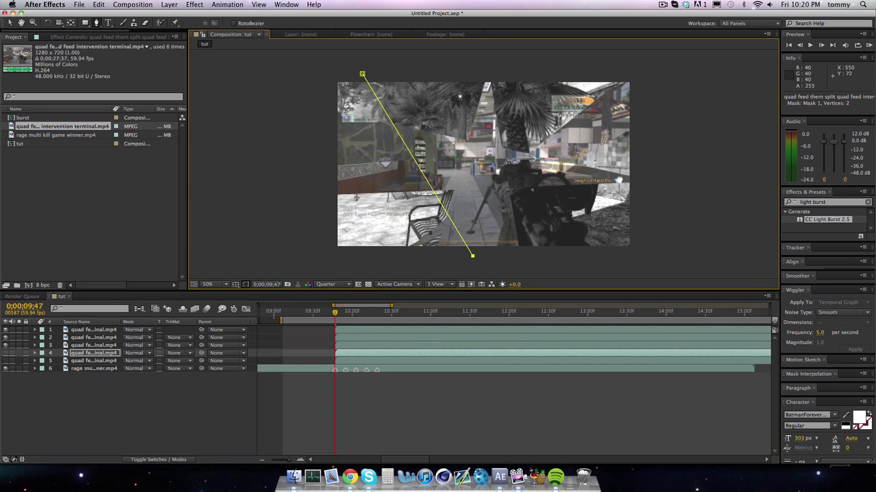
left_click(462, 69)
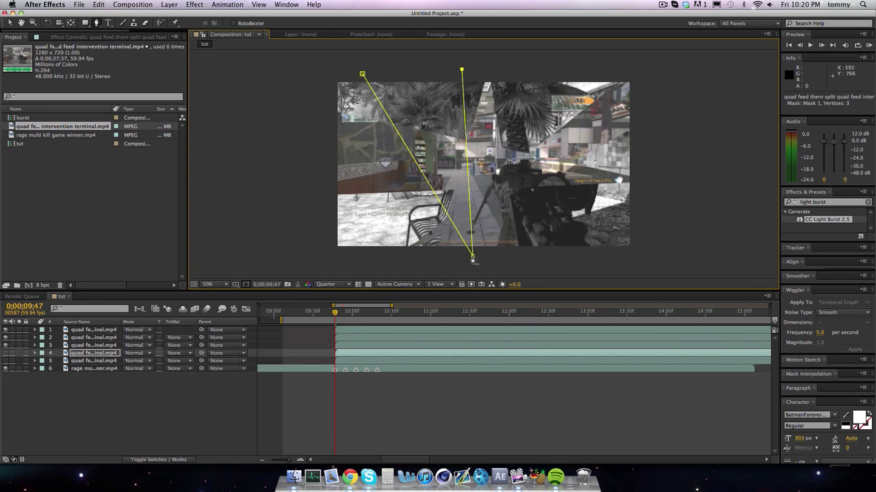
left_click_drag(472, 256, 614, 271)
left_click_drag(462, 70, 472, 62)
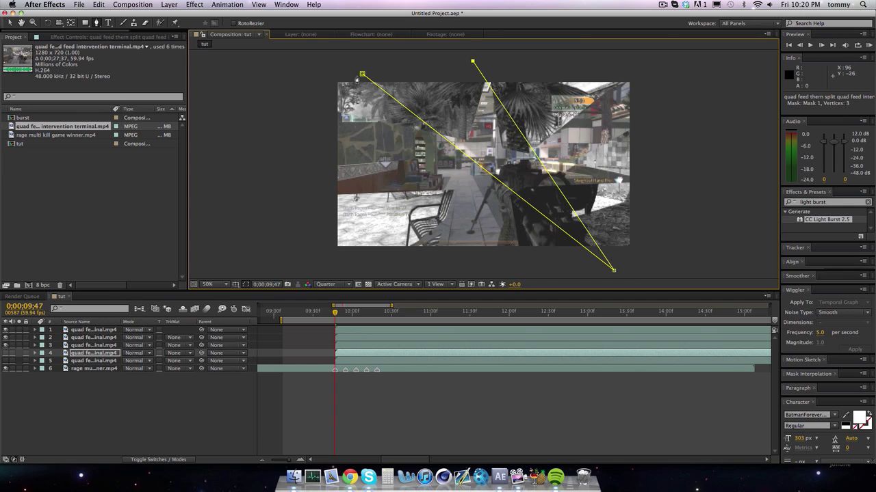
left_click(363, 74)
left_click(5, 353)
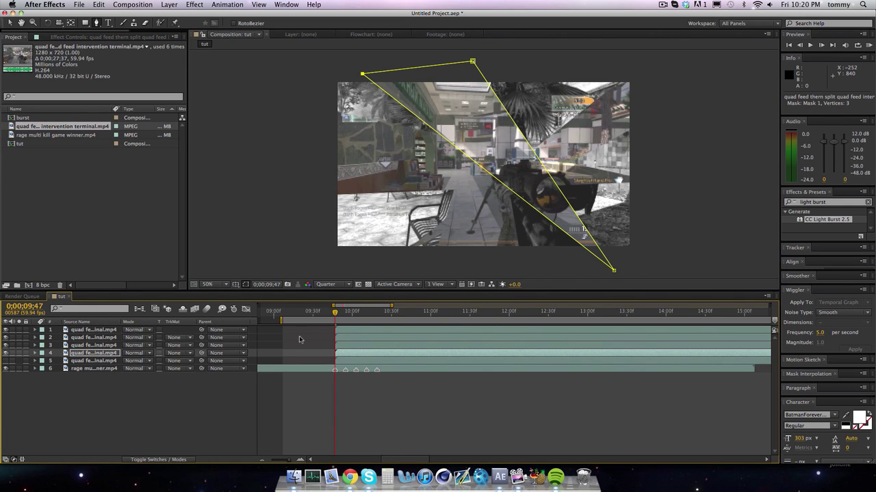
- Show layer 5 and move it to the top of the layer stack
left_click(340, 361)
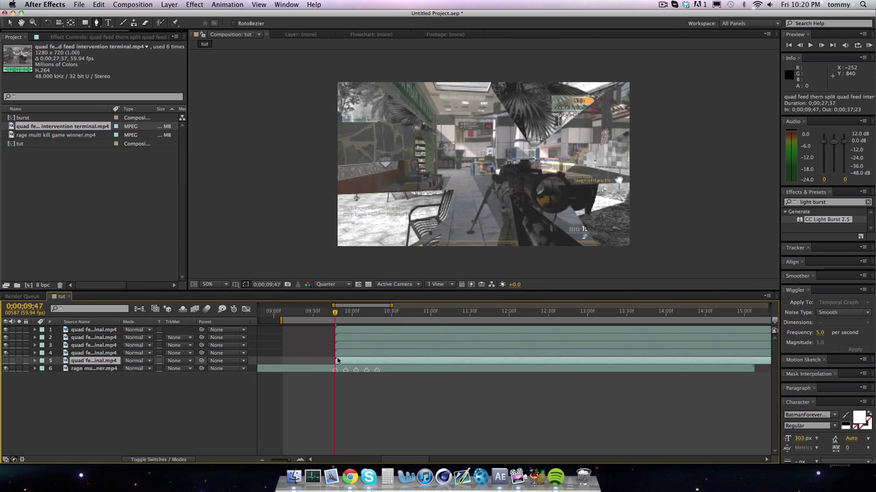
left_click(5, 361)
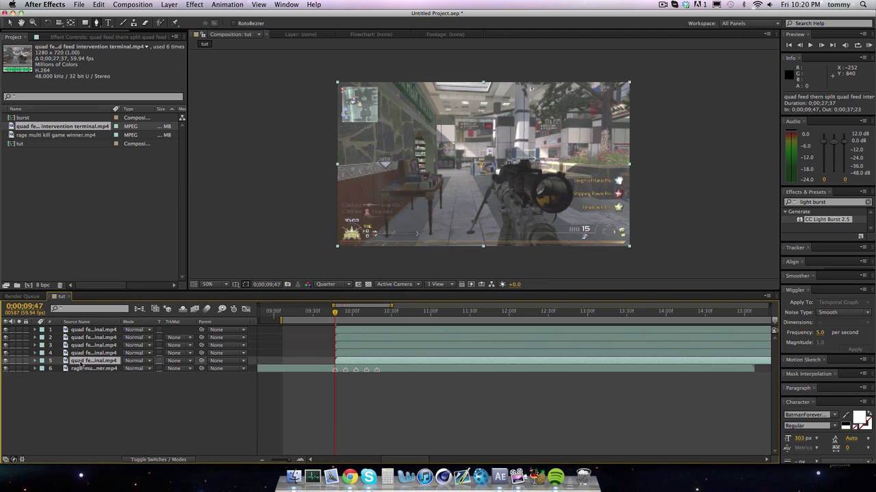
left_click_drag(88, 365, 81, 330)
- Split the unmasked clip on layer 1 at 0;00;10;19 and delete its earlier part
left_click_drag(339, 315, 377, 313)
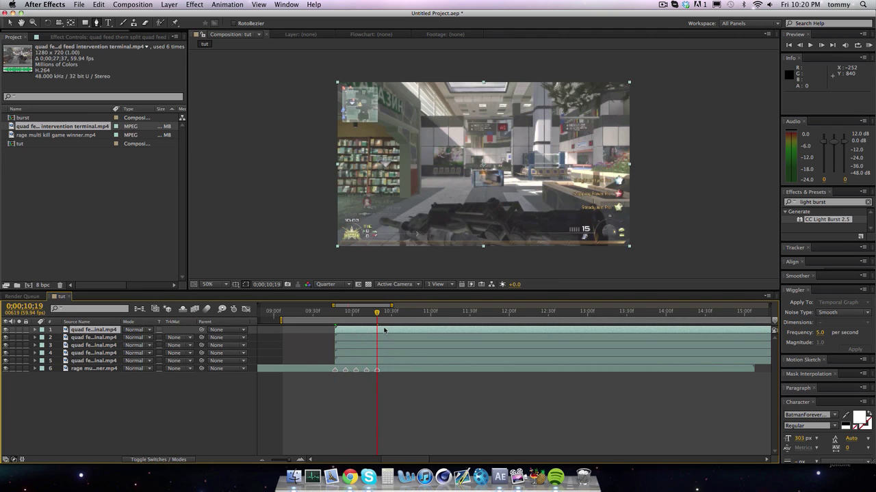
key("super+shift+d")
left_click(374, 337)
key("Delete")
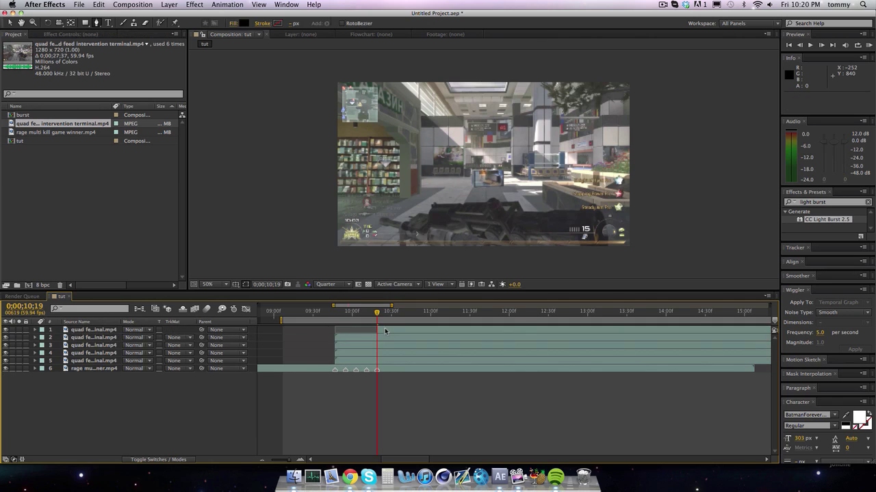
left_click(385, 331)
- Return to 0;00;09;47, find the Optics Compensation effect and apply it to layer 2
left_click(335, 314)
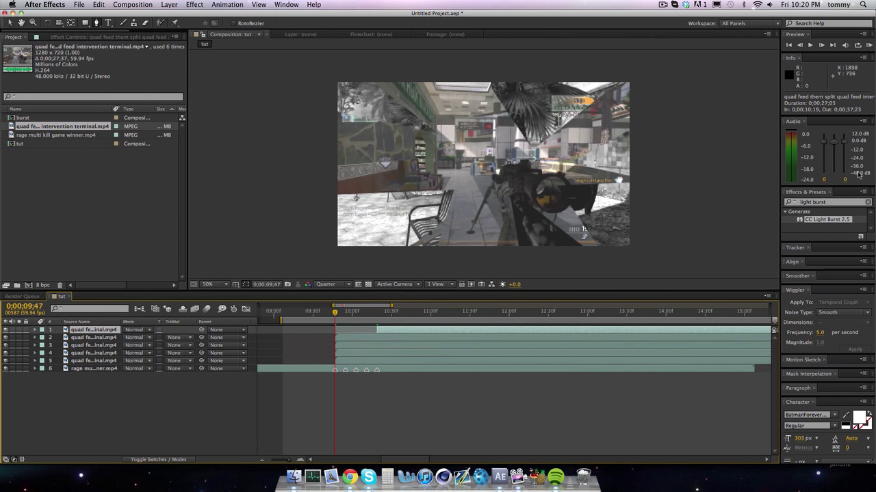
left_click(836, 202)
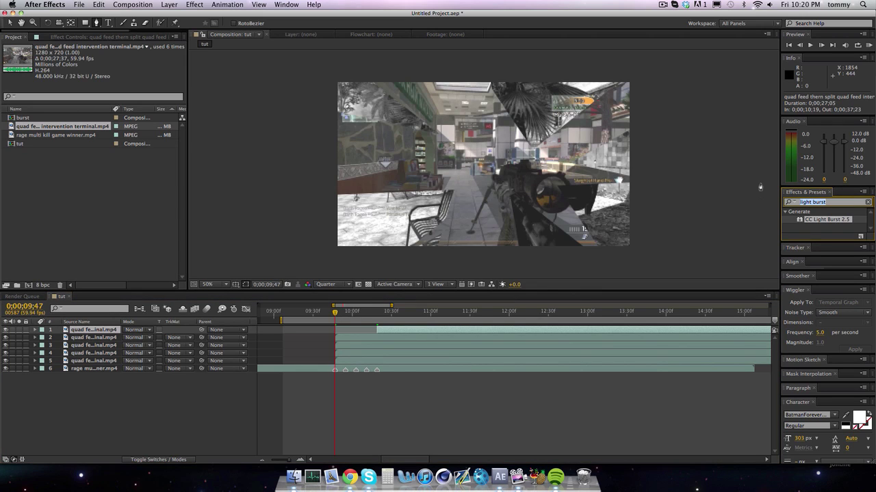
type("optics compe")
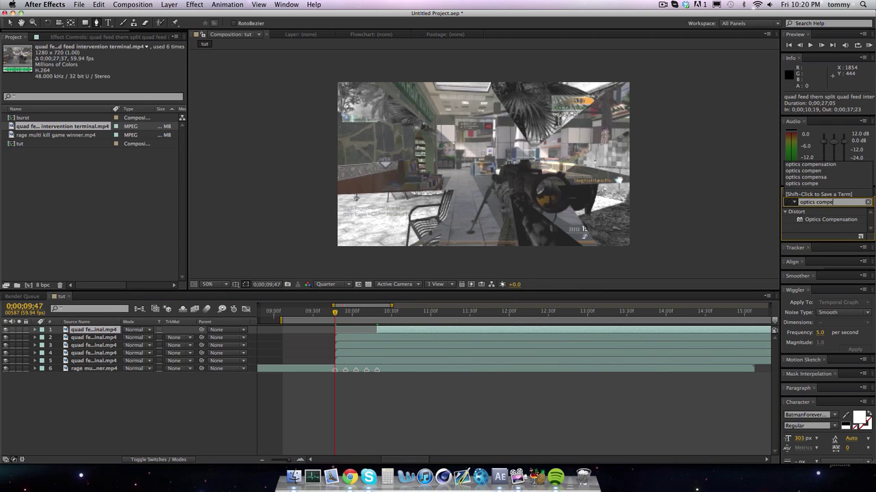
type("nsation")
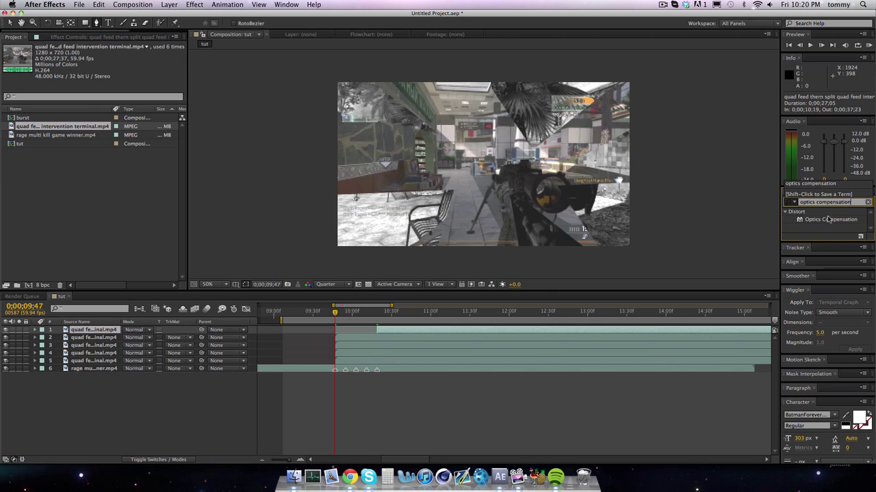
left_click(810, 222)
left_click_drag(810, 222, 348, 338)
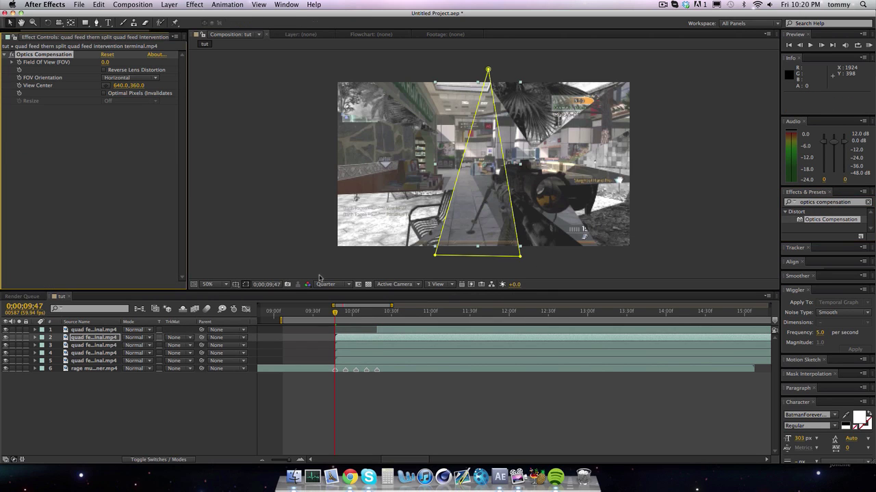
- Enable Reverse Lens Distortion on layer 2 and keyframe its Field Of View at 100
left_click(104, 70)
left_click(104, 70)
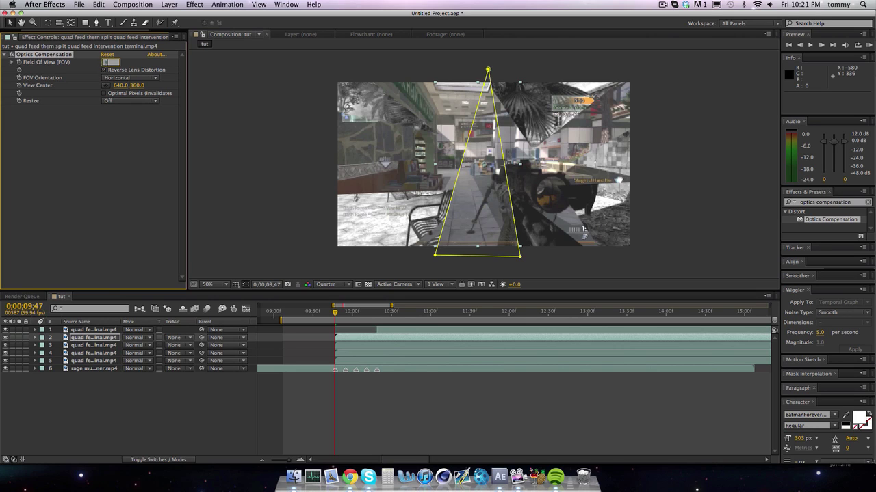
key("Return")
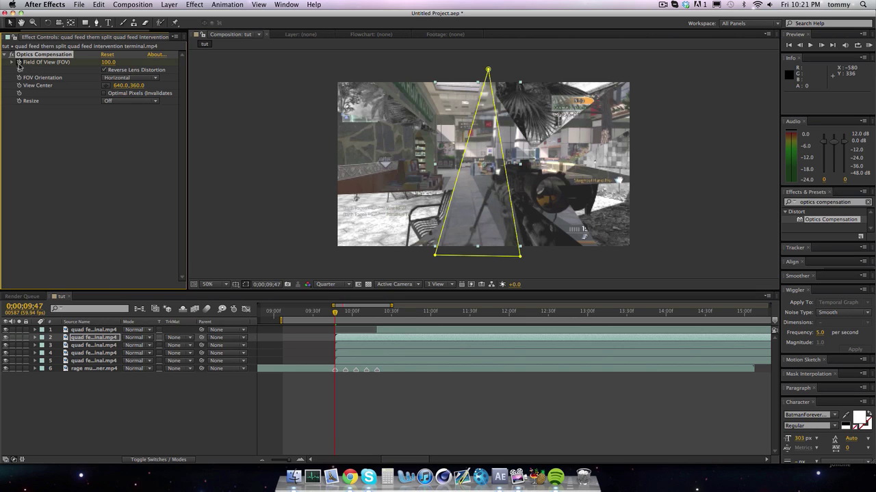
- Set a Field Of View keyframe of 0 on layer 2 at 0;00;10;02
key("space")
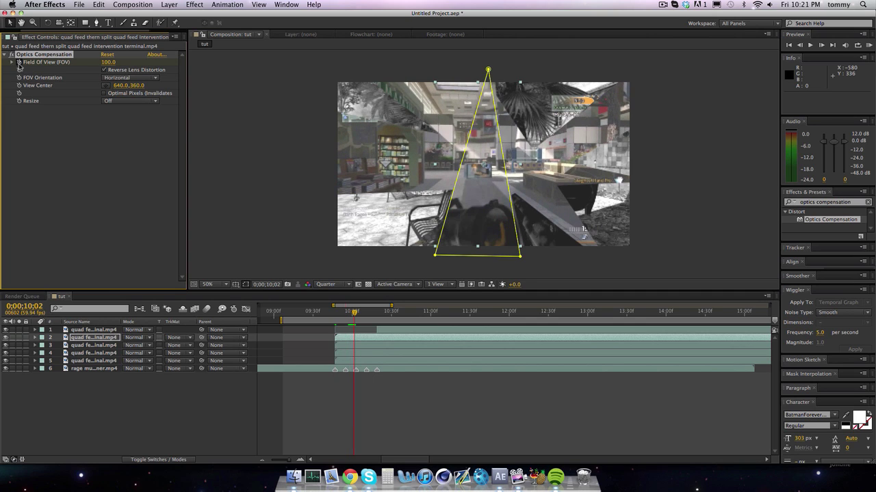
left_click(109, 62)
type("0")
key("Return")
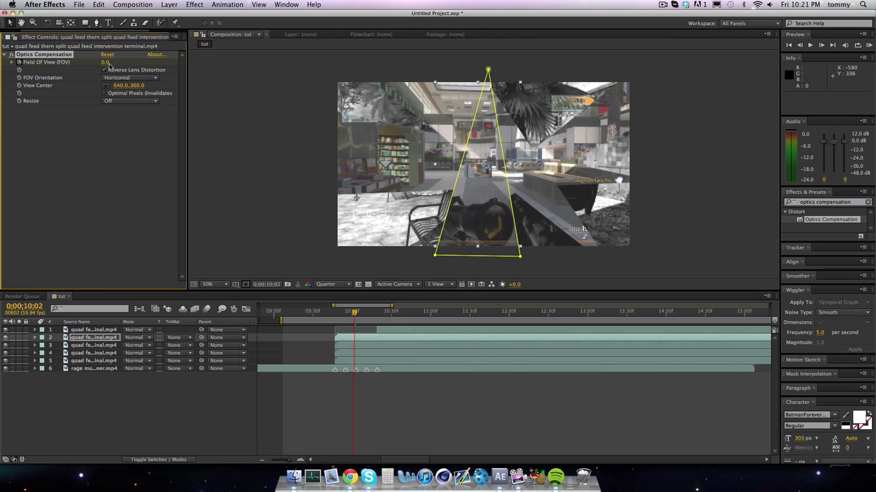
- Split layers 3, 4 and 5 at 0;00;09;55 and delete their earlier parts
left_click_drag(356, 313, 346, 313)
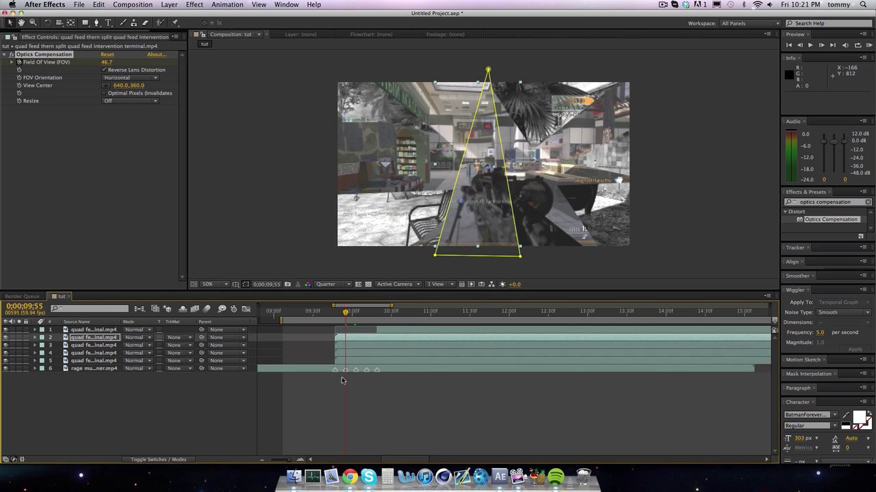
left_click(346, 346)
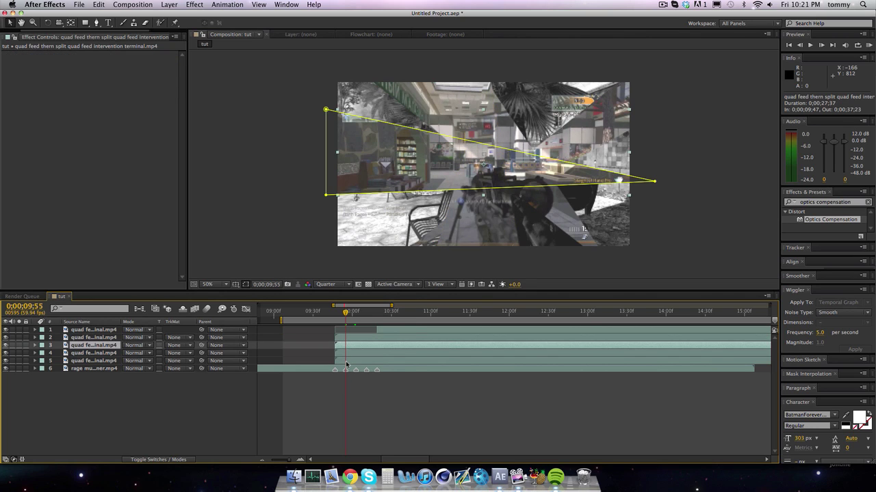
left_click(346, 363, "shift")
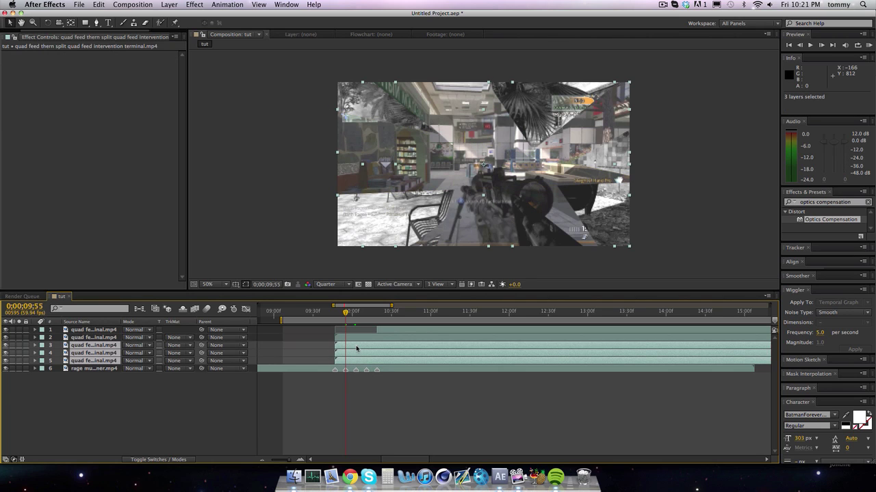
key("super+d")
left_click(342, 353)
key("Delete")
left_click(342, 362)
key("Delete")
left_click(341, 368)
key("Delete")
- Apply Optics Compensation to layer 3 at 0;00;09;55, with Reverse Lens Distortion enabled and Field Of View keyframed at 100
left_click_drag(346, 316, 334, 316)
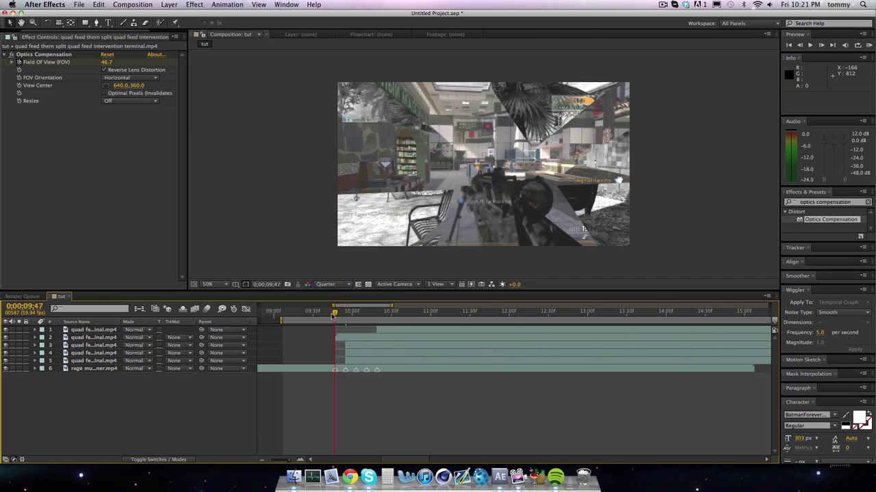
key("space")
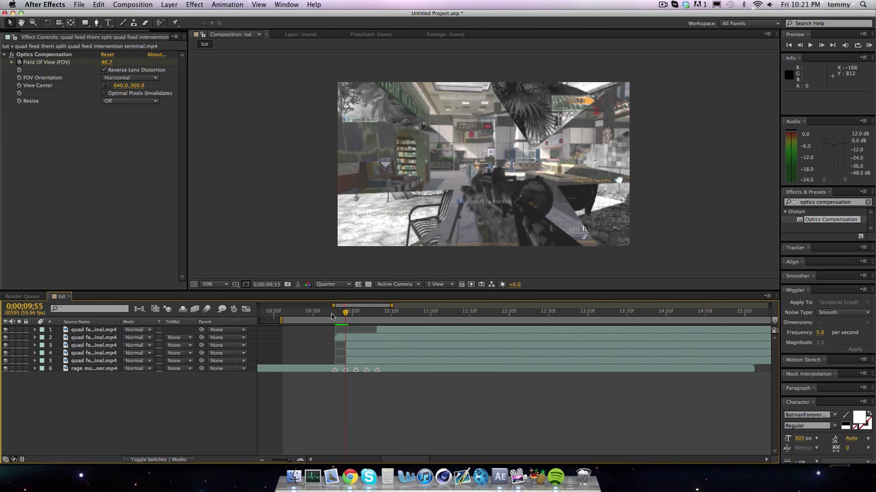
left_click(367, 345)
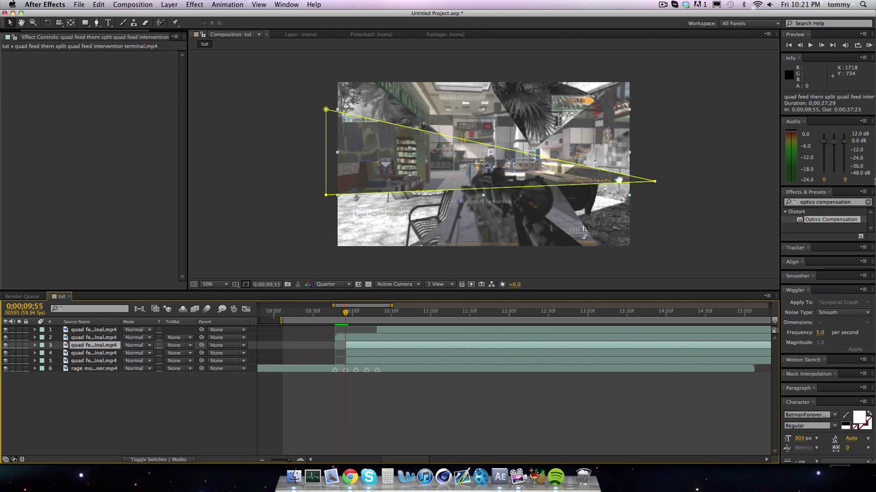
left_click_drag(830, 221, 133, 60)
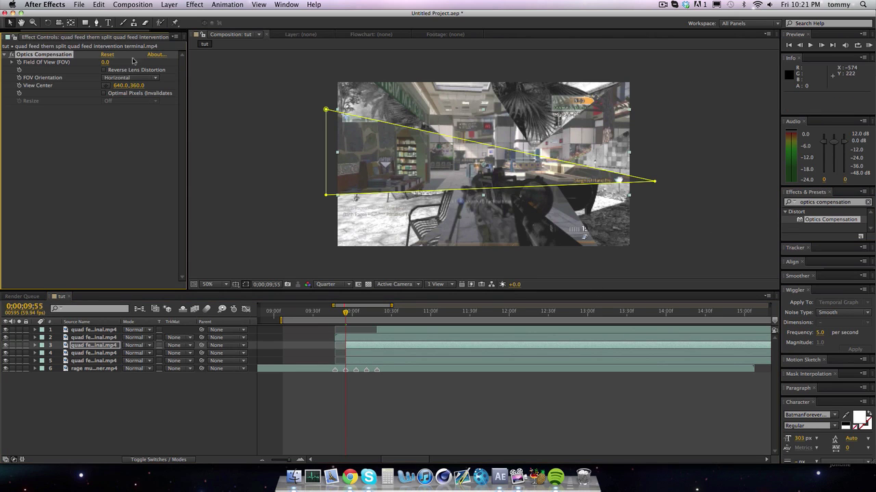
left_click(104, 70)
left_click(106, 62)
type("100")
key("Return")
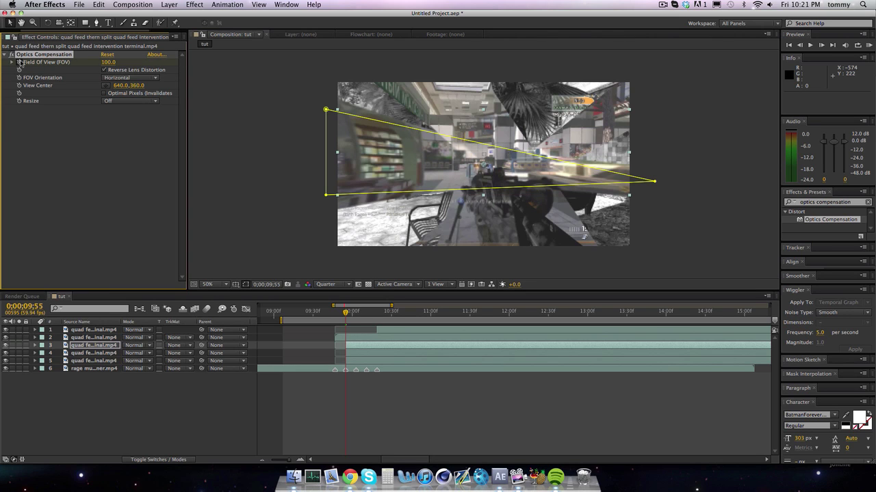
- Set layer 3's Field Of View to 0 at 0;00;10;08
key("space")
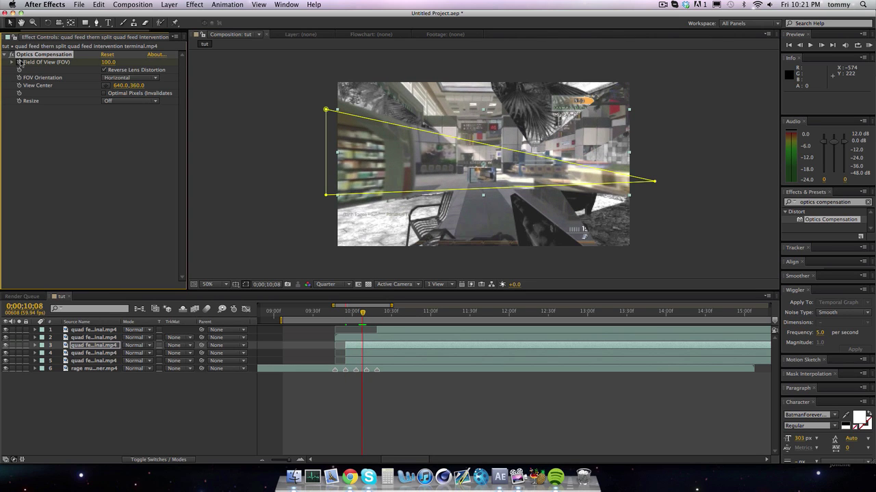
left_click(109, 62)
type("0")
key("Return")
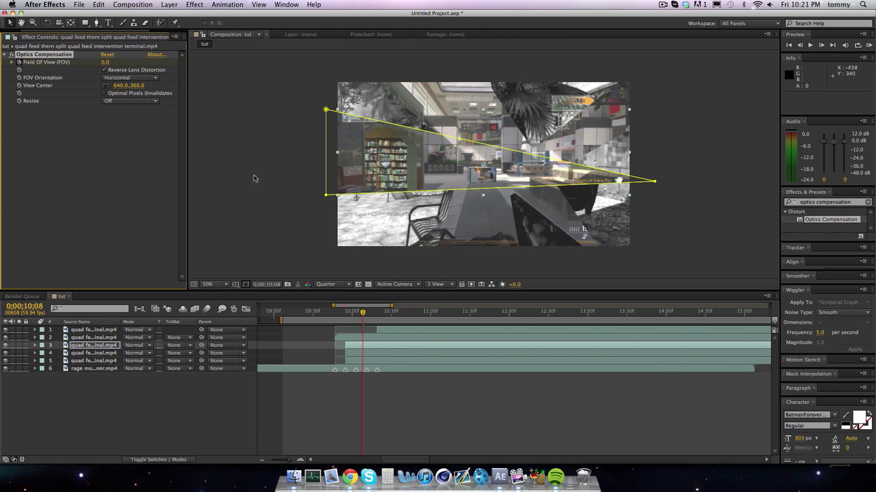
- Split layers 4 and 5 at 0;00;10;03 and delete their earlier parts
left_click(356, 316)
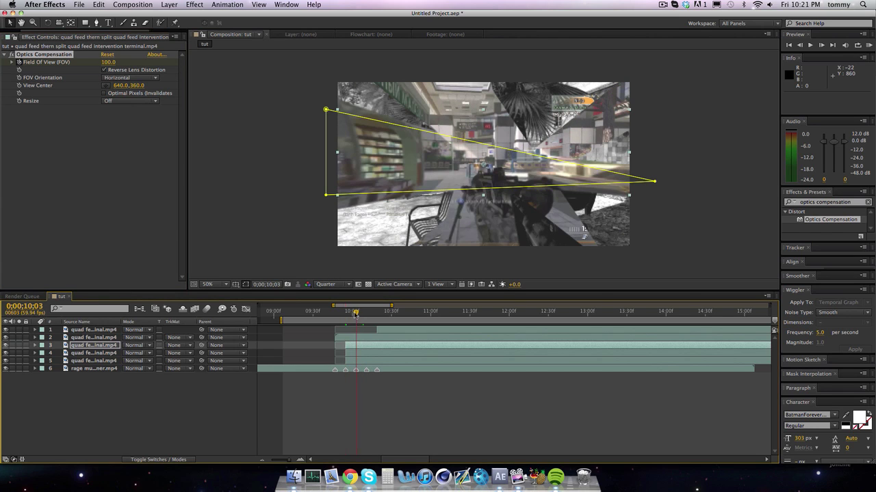
left_click(352, 355)
left_click(353, 360, "shift")
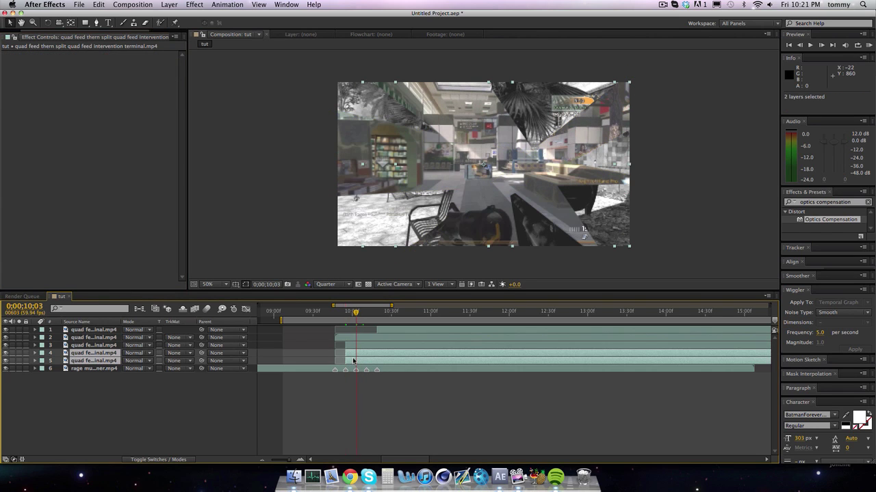
key("super+shift+d")
left_click(349, 361)
key("Delete")
left_click(350, 370)
key("Delete")
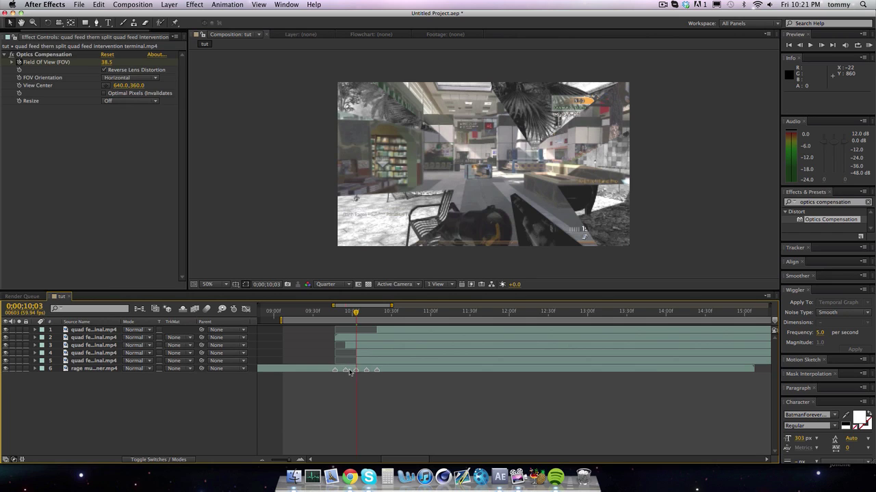
- Apply Optics Compensation to layer 4 at 0;00;10;03, with Reverse Lens Distortion enabled and Field Of View keyframed at 100
left_click(364, 355)
left_click_drag(811, 219, 358, 354)
left_click(105, 70)
left_click(106, 62)
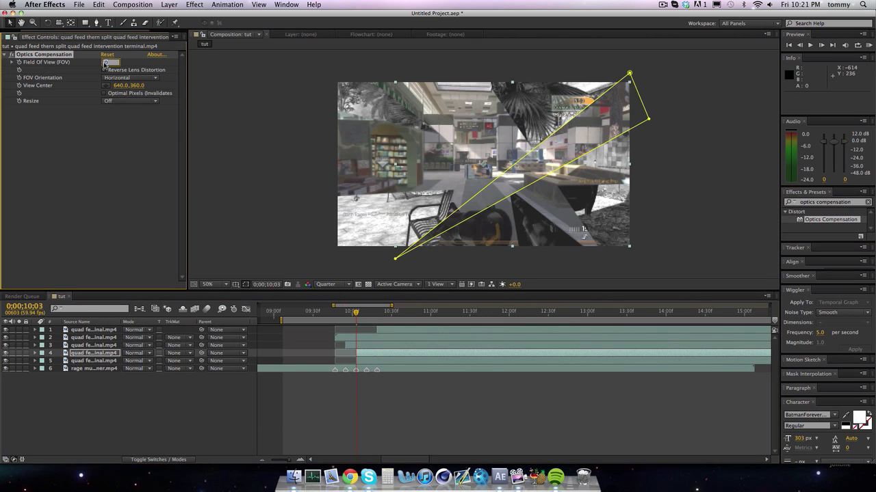
type("100")
key("Return")
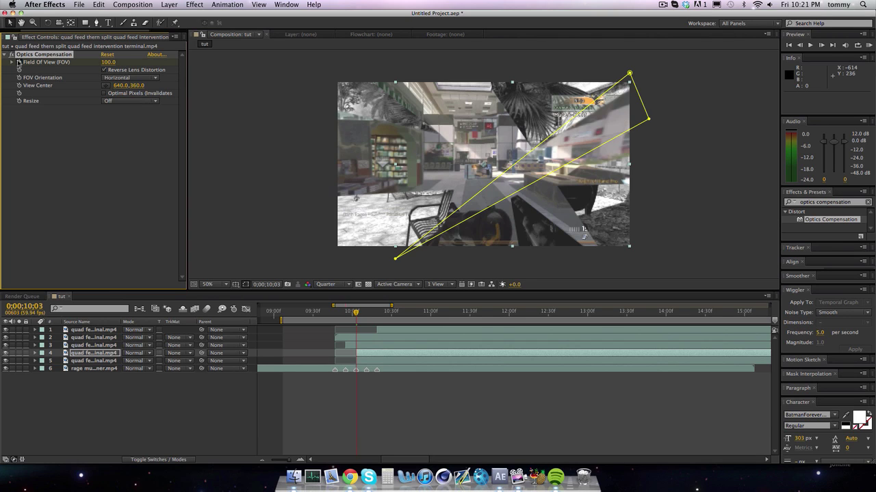
- Animate layer 4's Field Of View down to 0 at 0;00;10;15
key("space")
key("space")
left_click(108, 62)
type("0")
key("Return")
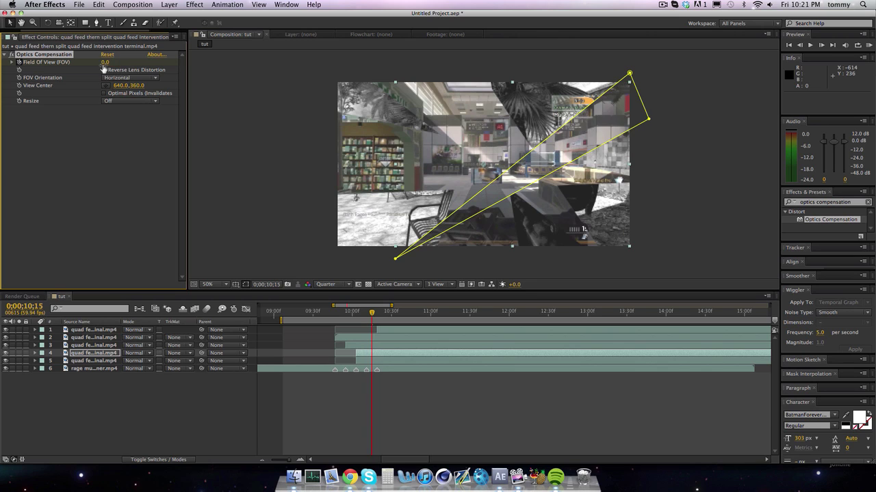
- Split layer 5 at 0;00;10;11 and delete its earlier part
left_click(367, 314)
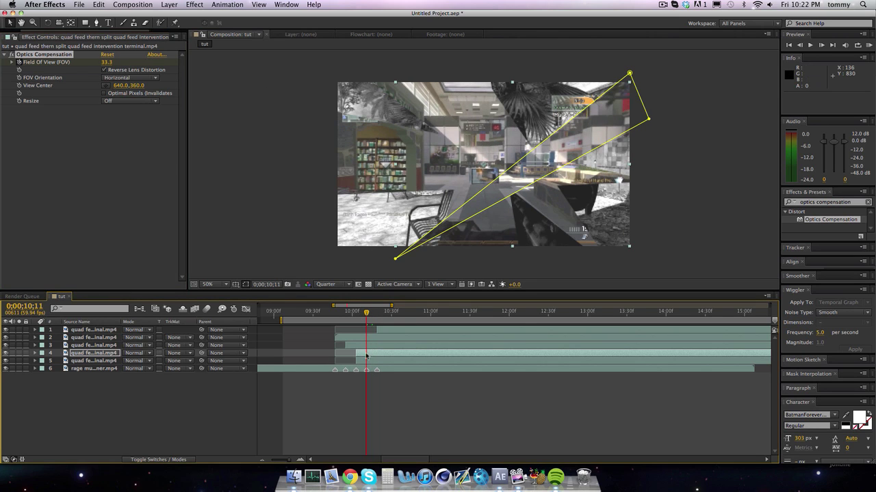
left_click(368, 361)
key("super+shift+d")
left_click(360, 369)
key("Delete")
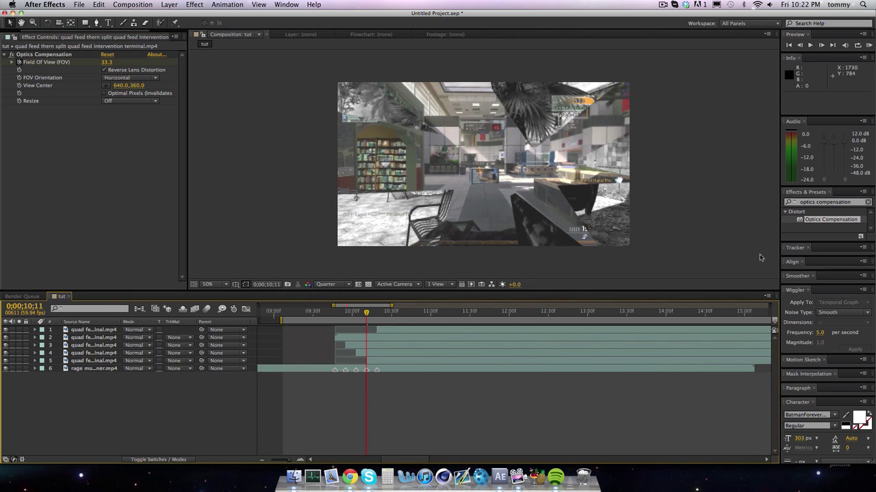
- Apply Optics Compensation to layer 5 at 0;00;10;11, with Reverse Lens Distortion enabled and Field Of View keyframed at 100, and advance to 0;00;10;23
left_click_drag(826, 220, 386, 362)
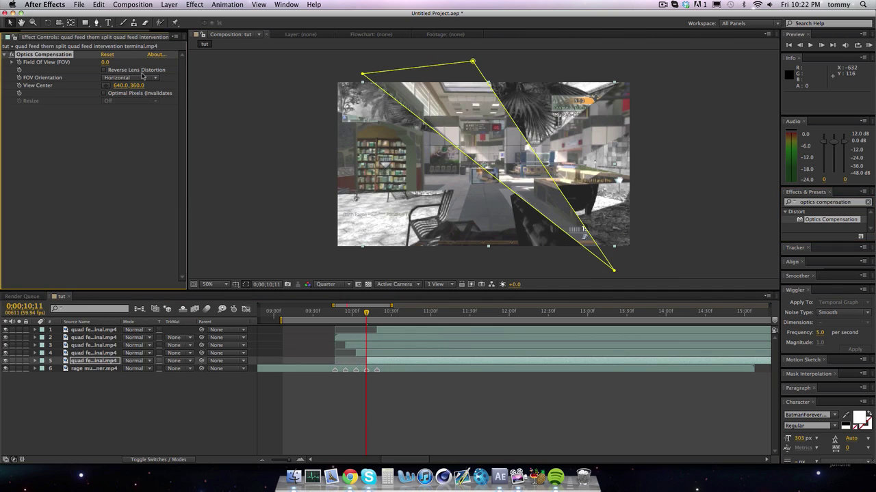
left_click(110, 62)
type("100")
left_click(104, 70)
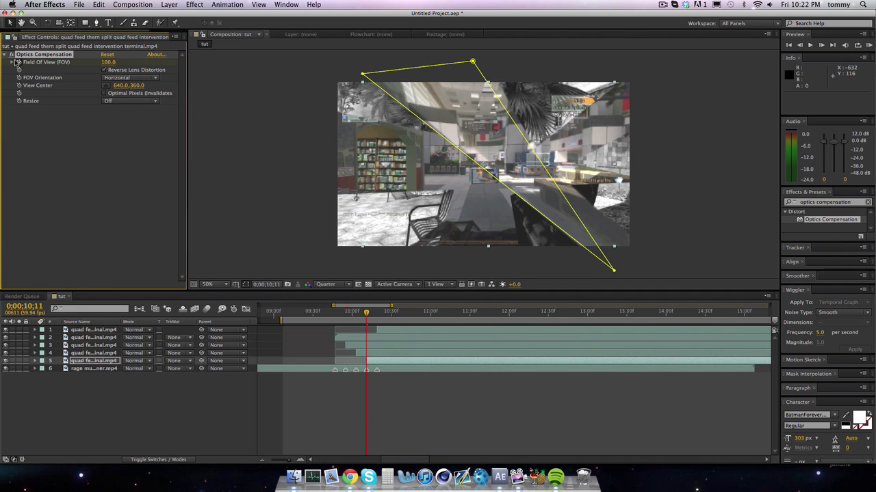
key("shift+Page_Down")
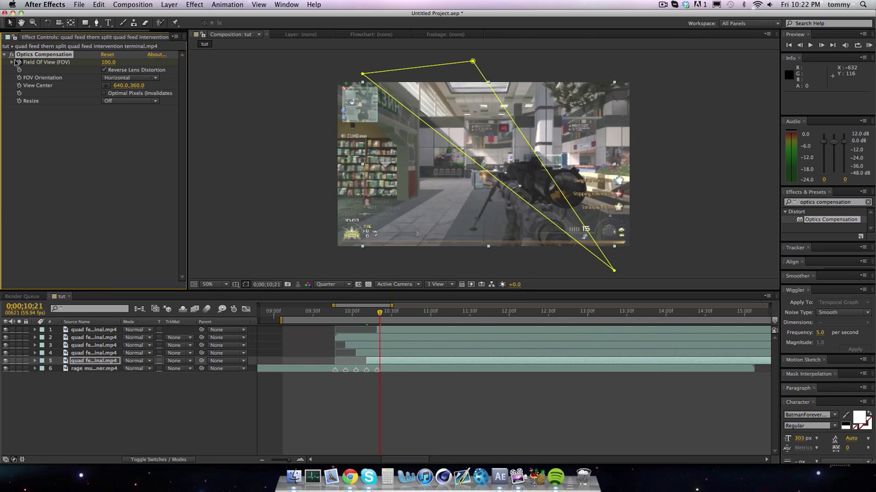
key("Page_Down")
key("Page_Down")
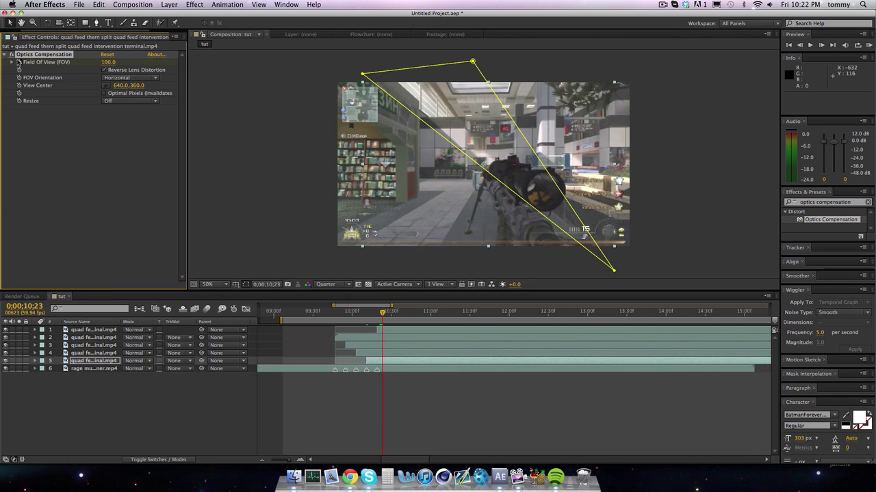
- Apply Optics Compensation to layer 1 at 0;00;10;19, with Reverse Lens Distortion enabled and Field Of View keyframed at 70
left_click(377, 313)
left_click_drag(805, 220, 405, 333)
left_click(104, 70)
left_click(106, 62)
type("70")
key("Return")
left_click(18, 62)
- Animate layer 1's Field Of View down to 0 at 0;00;10;40
key("shift+Page_Down")
key("shift+Page_Down")
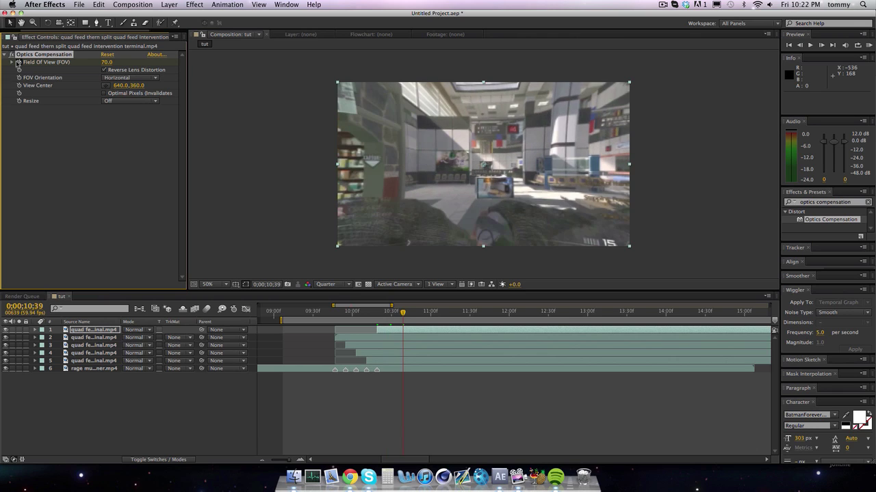
key("Page_Down")
key("Page_Down")
key("Page_Down")
key("Page_Up")
key("Page_Up")
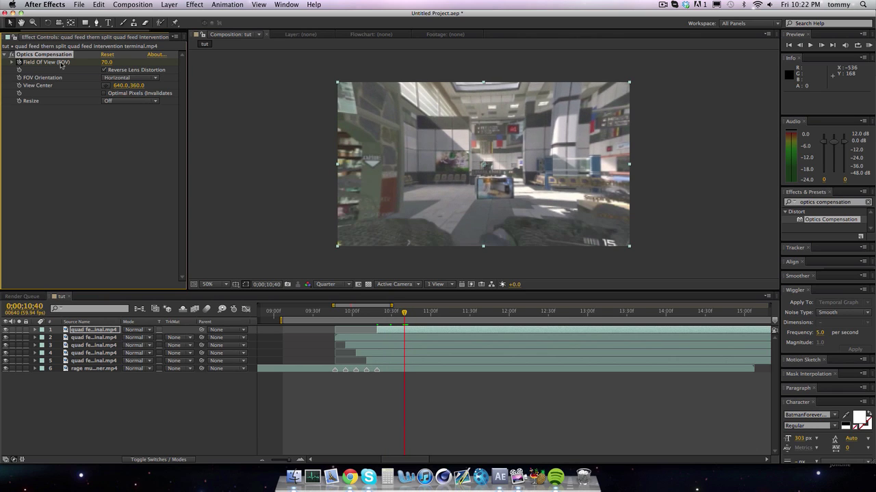
left_click(105, 63)
type("0")
key("Return")
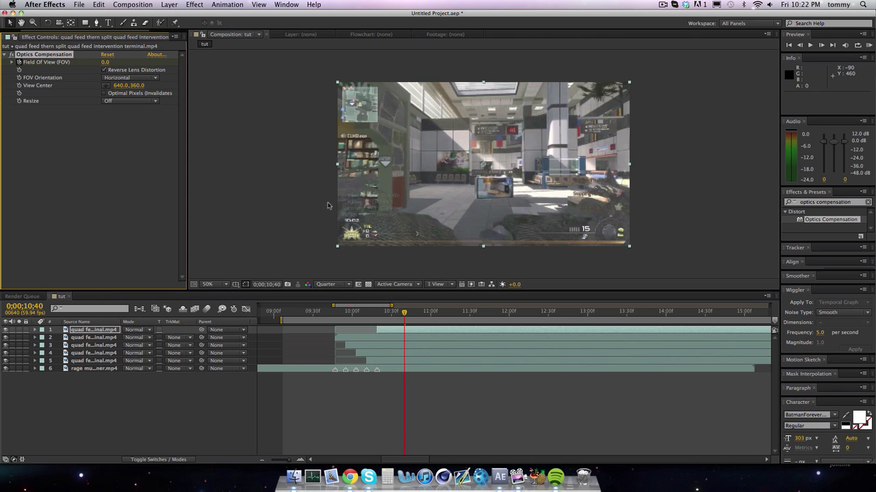
- Preview the shard transition from the point where the first shard appears
left_click(868, 46)
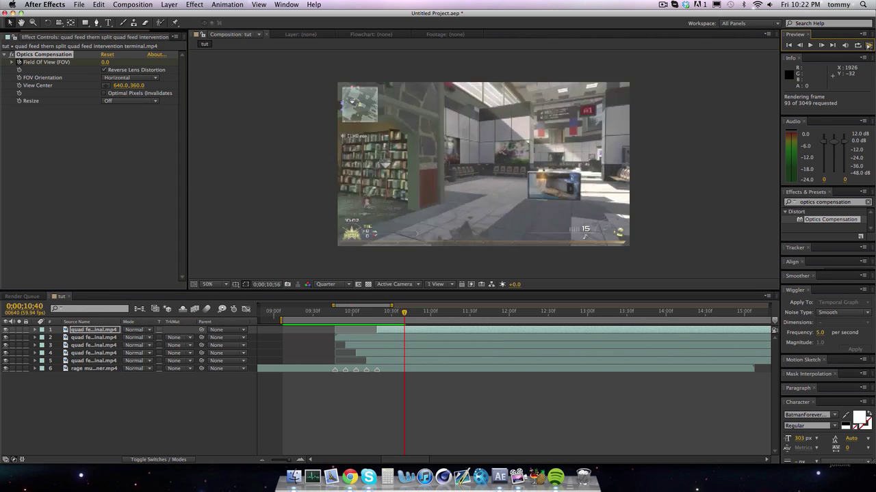
key("space")
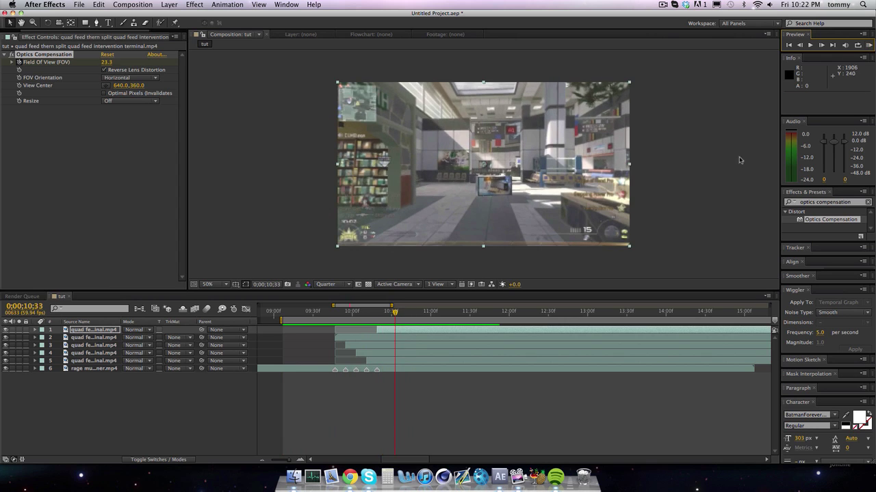
left_click_drag(354, 312, 338, 315)
key("space")
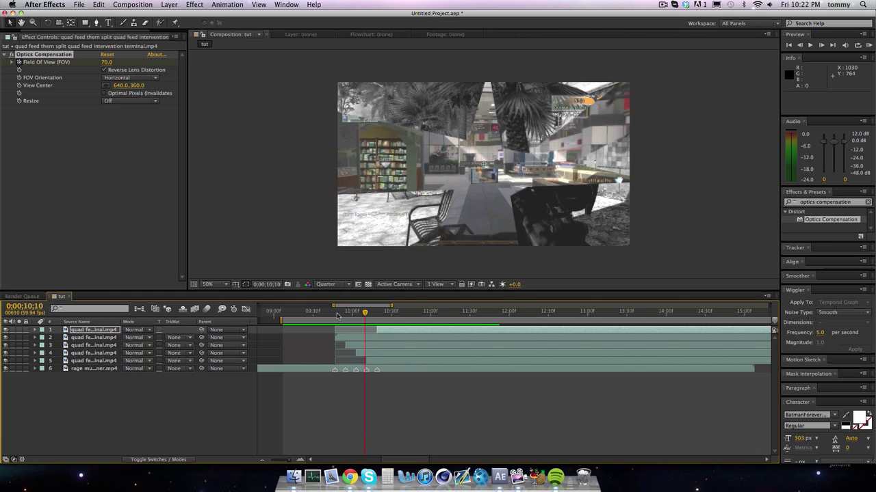
key("space")
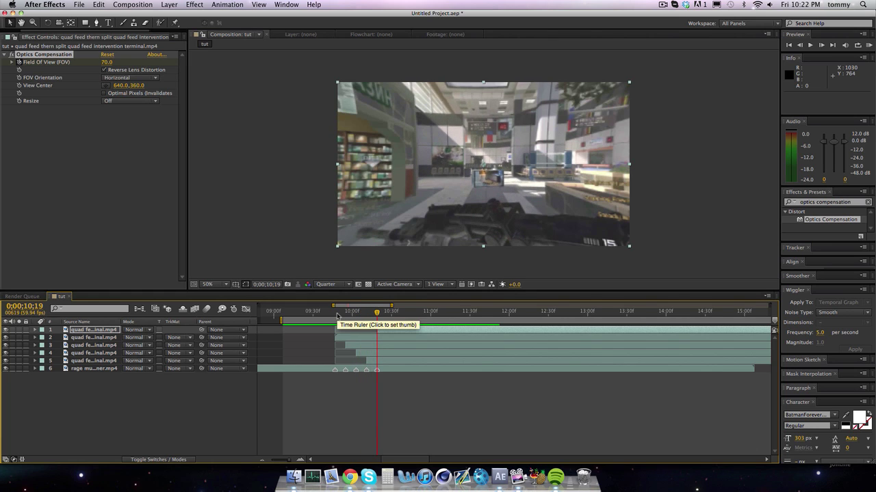
- Apply CC Light Burst 2.5 to layer 1 at 0;00;10;19, with Intensity 600 and Ray Length 10
left_click(850, 204)
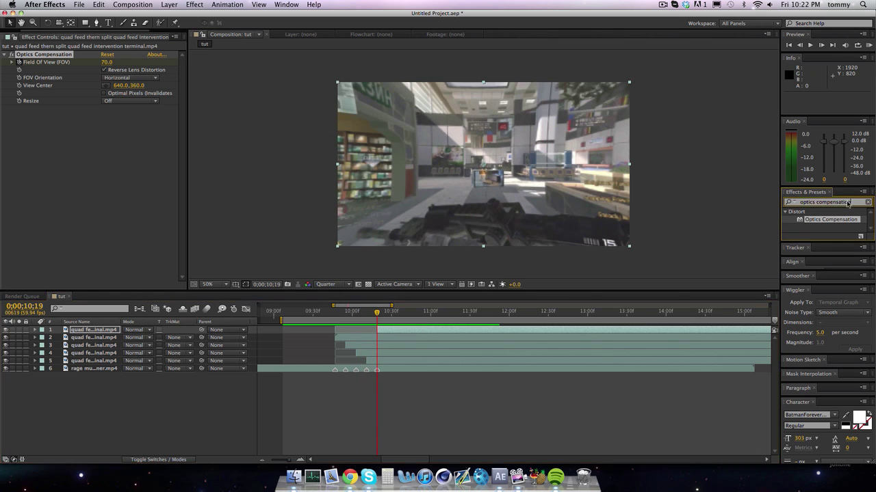
type("cc light burst")
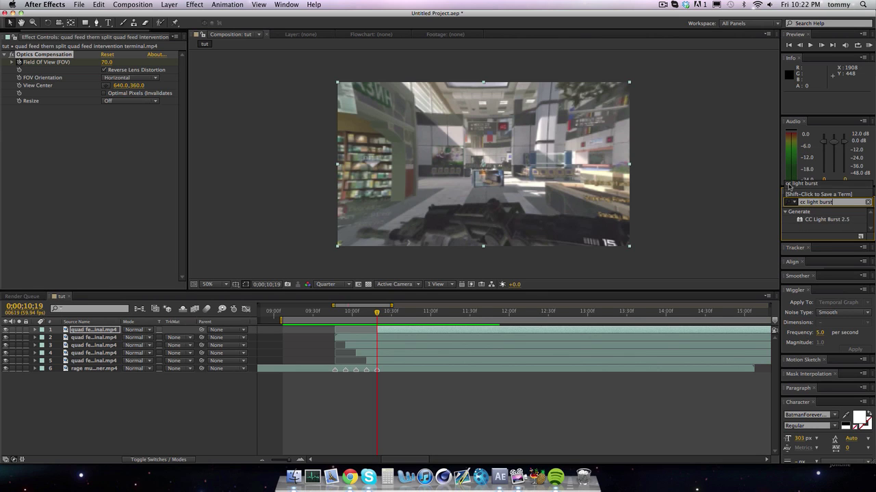
left_click_drag(822, 221, 383, 331)
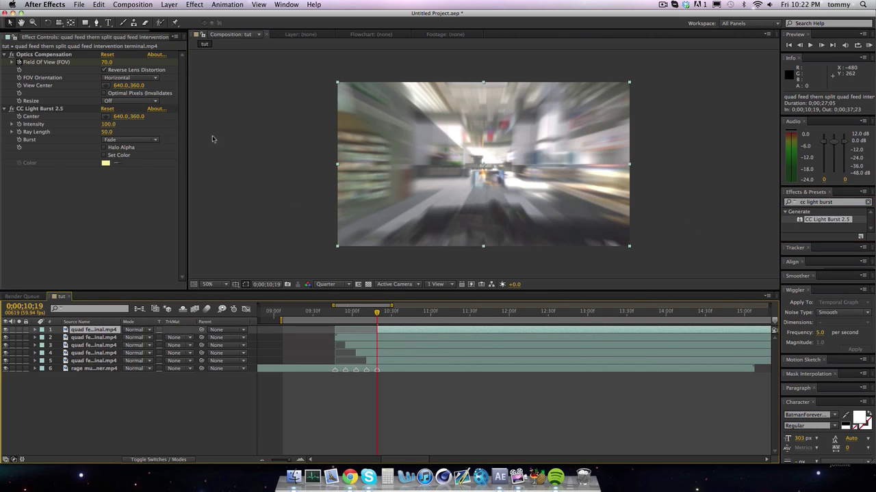
left_click_drag(109, 124, 149, 124)
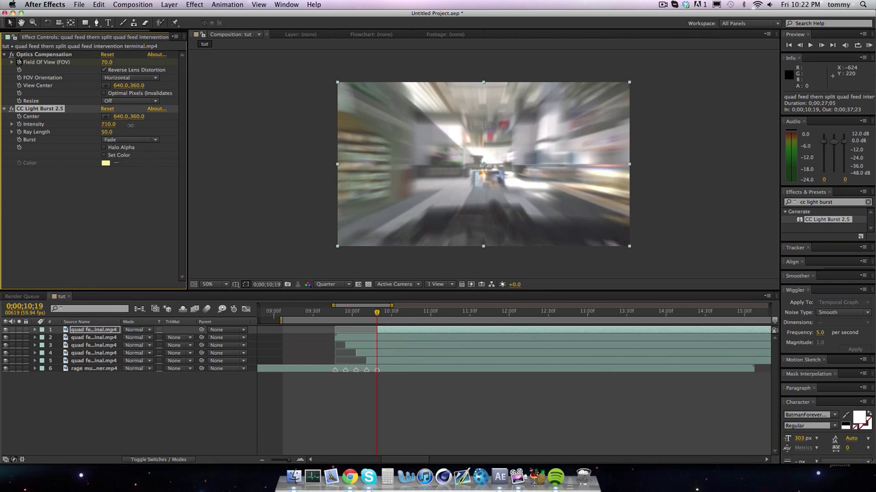
left_click(108, 132)
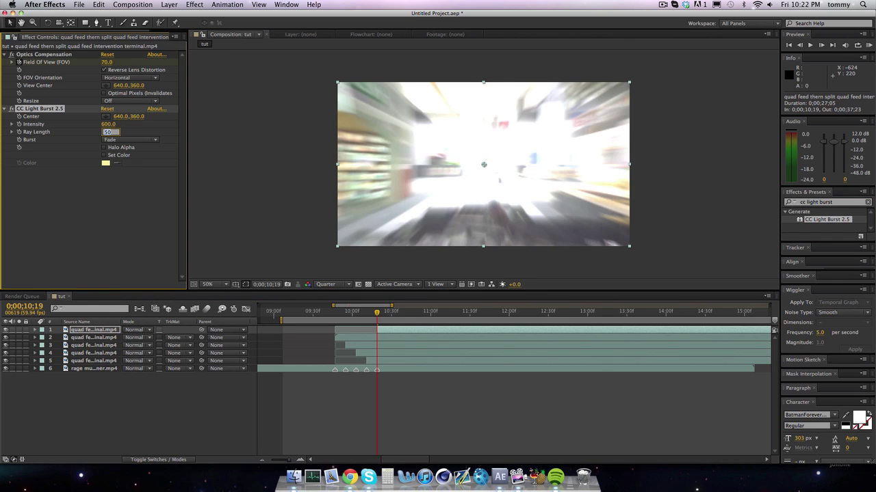
type("10")
key("Return")
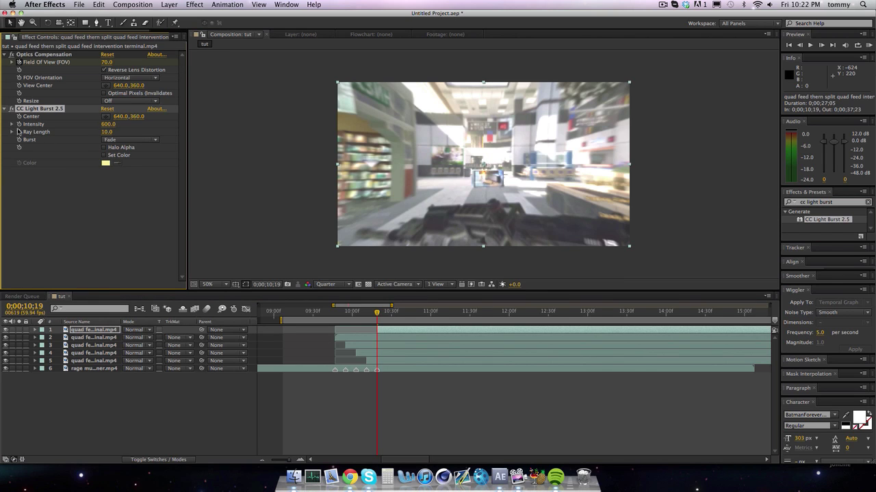
- Animate layer 1's Ray Length from 10 at 0;00;10;19 down to 0 at 0;00;10;39
key("space")
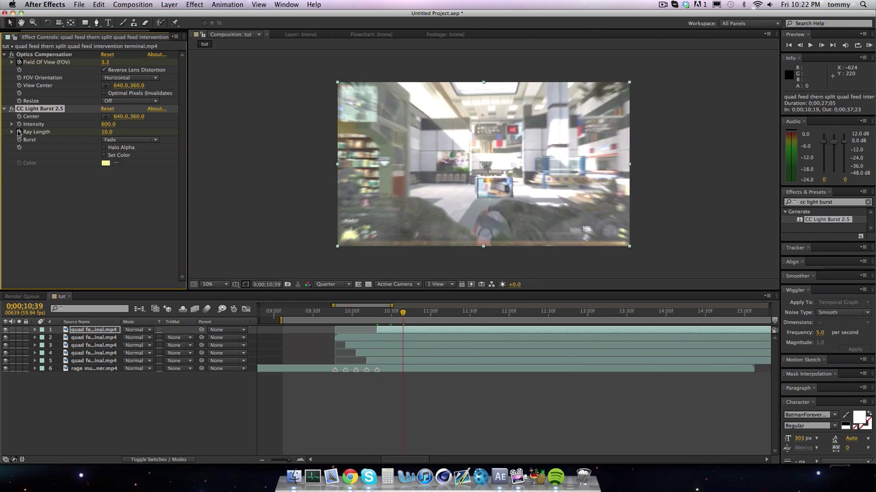
left_click(108, 132)
type("0")
key("Return")
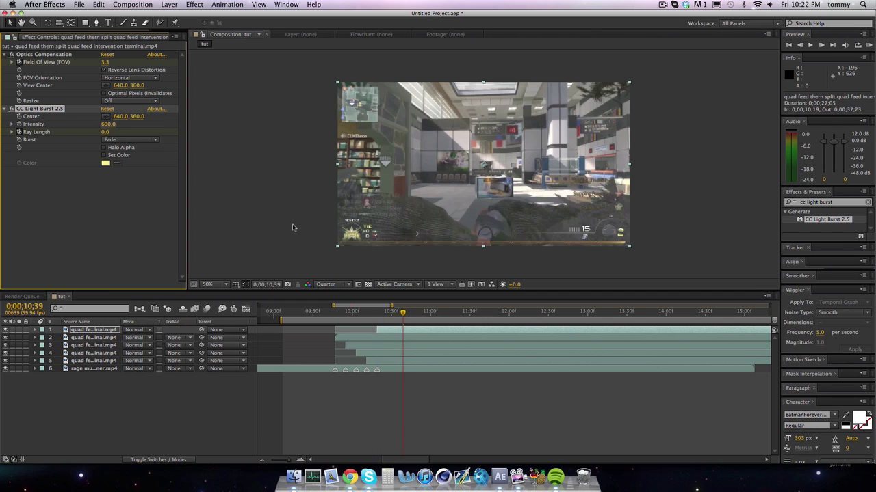
- Keyframe layer 1's Scale at 107% at 0;00;10;19
key("space")
key("s")
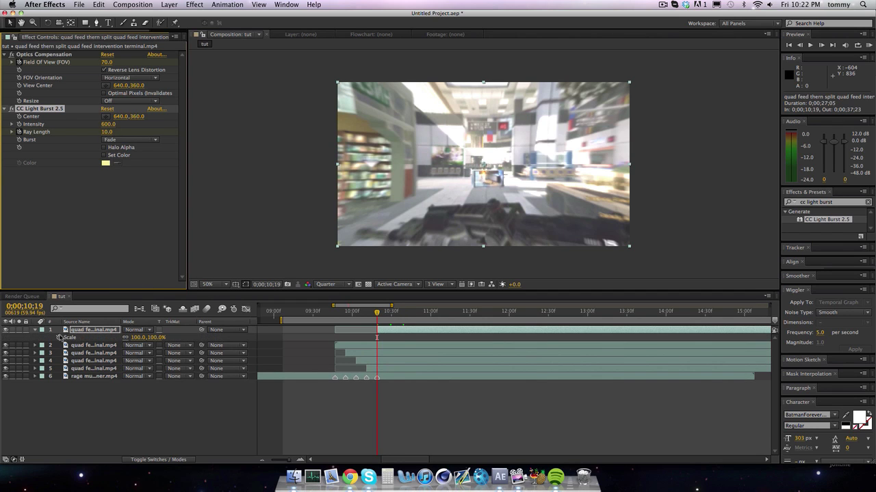
left_click(58, 338)
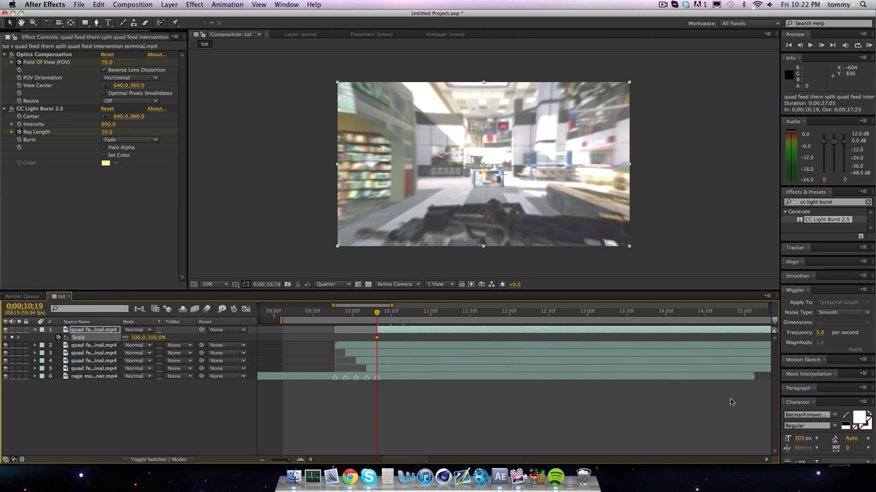
left_click(134, 337)
type("107")
key("Return")
- Animate layer 1's Scale down to 100% at 0;00;10;49
key("space")
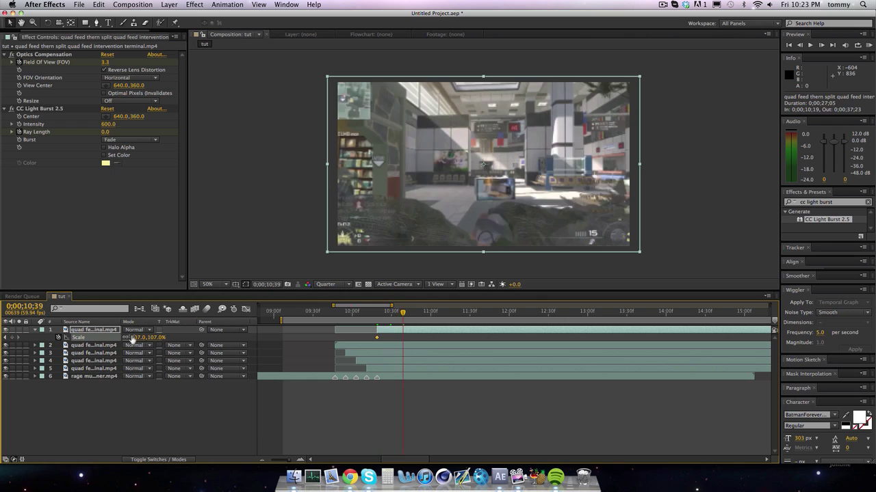
left_click(132, 340)
type("100")
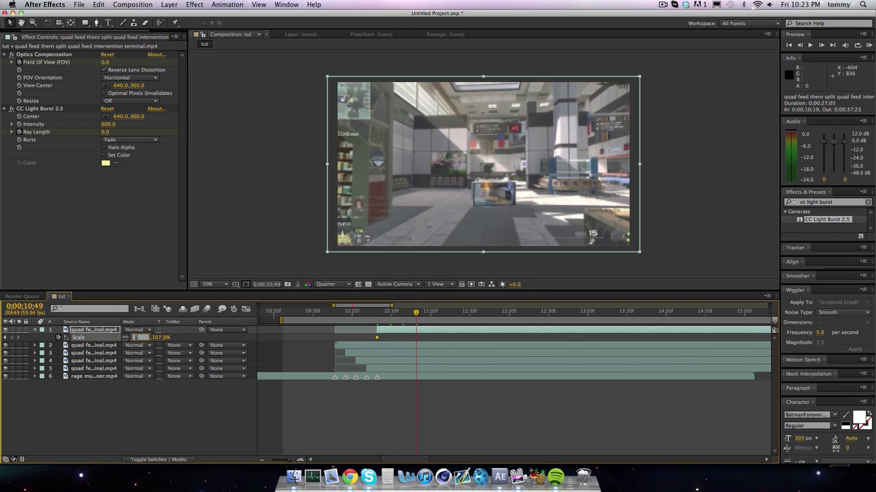
key("Return")
- Return to the transition's start at 0;00;09;47 and create a new adjustment layer
left_click_drag(383, 318, 335, 318)
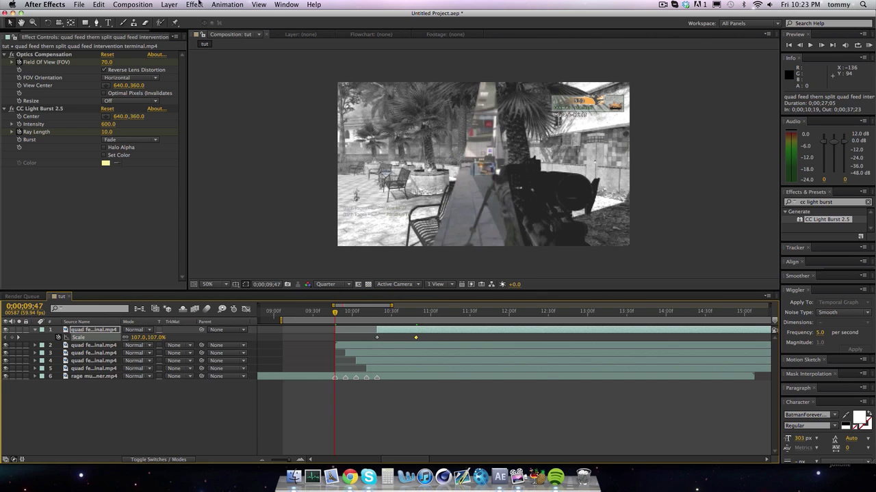
left_click(169, 4)
mouse_move(176, 16)
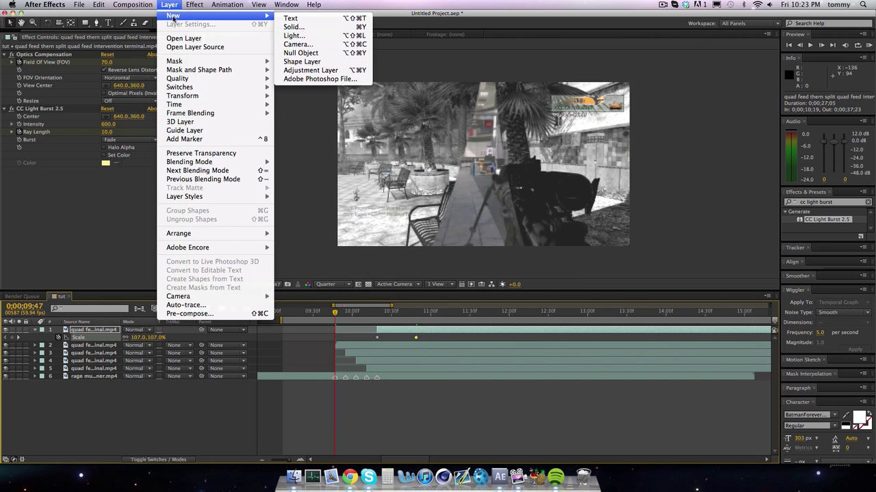
left_click(335, 70)
- Find the Video Copilot Twitch effect and apply it to the adjustment layer
left_click_drag(834, 203, 717, 190)
type("twitch")
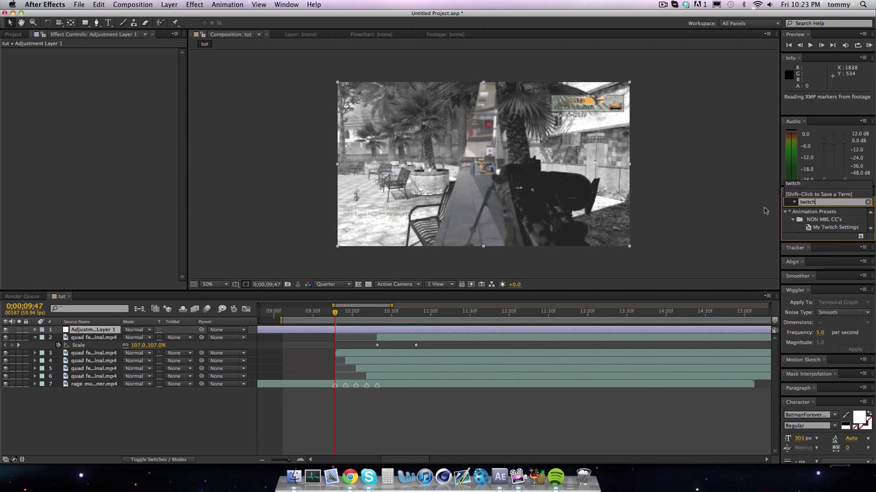
scroll(796, 218, "down", 2)
left_click_drag(806, 229, 568, 329)
- Set Twitch's speed to 15 and Amount to 50, and enable its Light, Scale and Slide operators
left_click(107, 68)
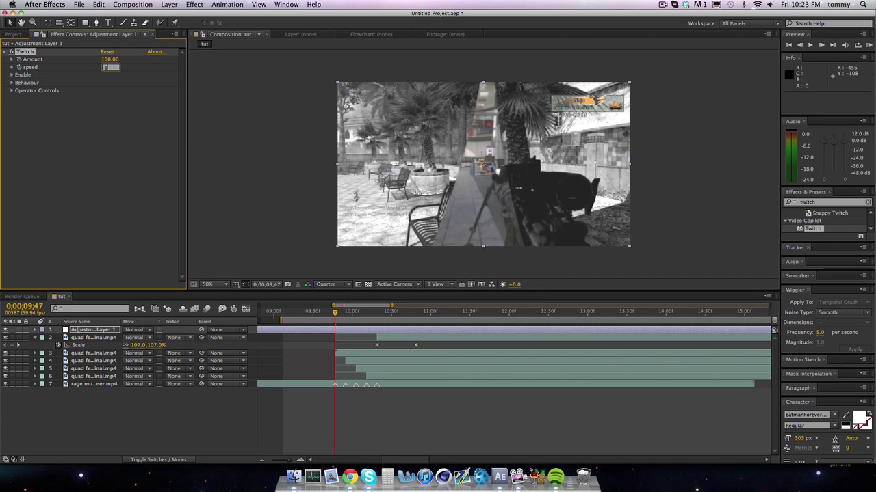
type("15")
left_click(110, 59)
type("50")
key("Return")
left_click(11, 75)
left_click(104, 114)
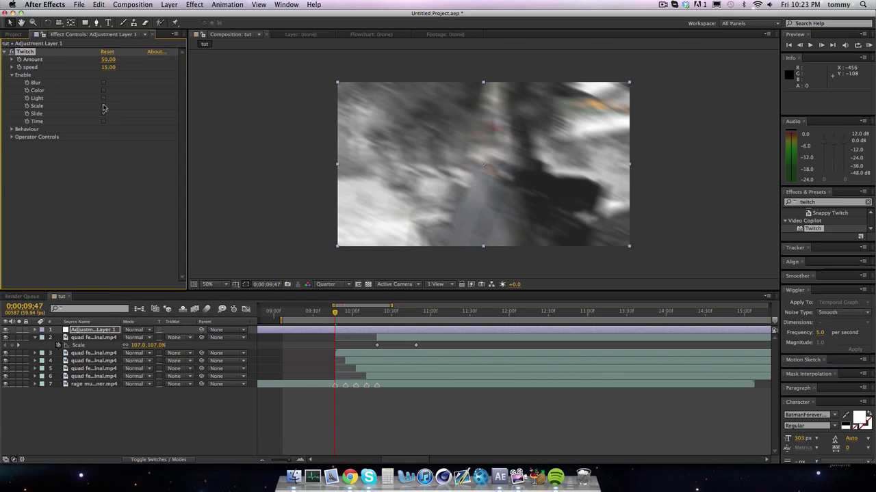
- Set the Slide operator's Slide Twitches to 4 per second and Slide Amount to 25
left_click(12, 136)
left_click(18, 176)
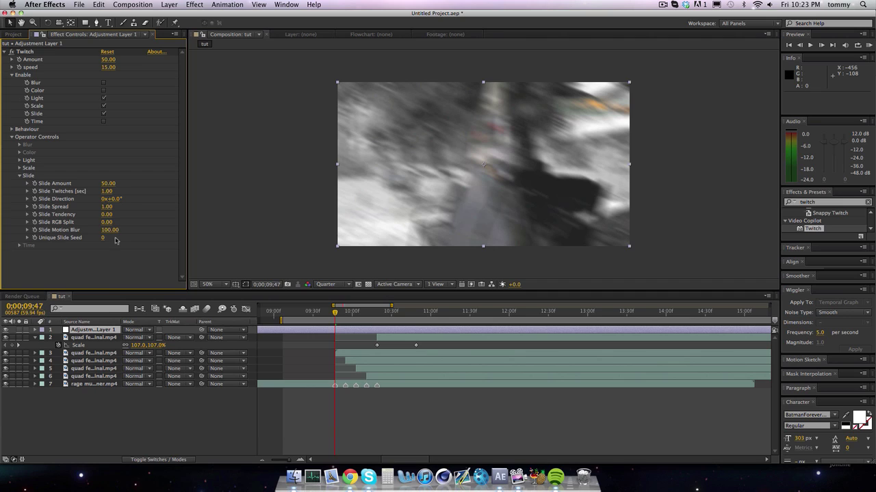
left_click(107, 191)
type("4")
key("Return")
left_click(106, 183)
type("10")
key("Return")
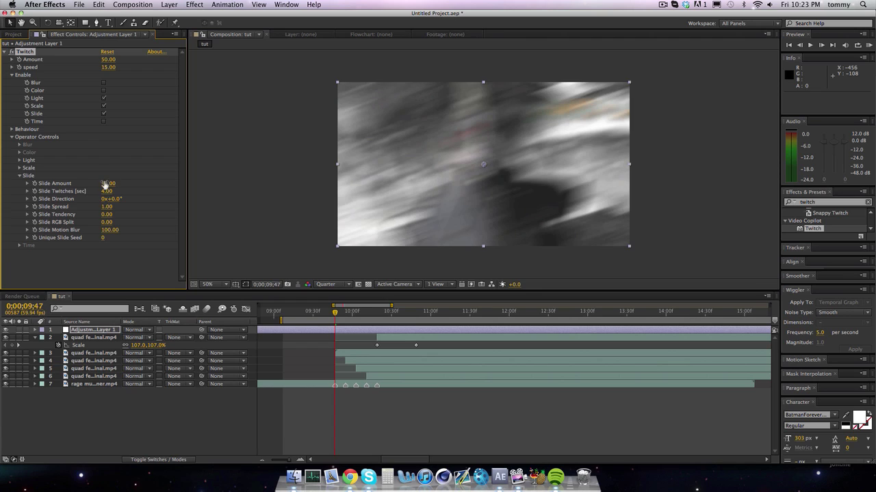
left_click(106, 185)
key("Return")
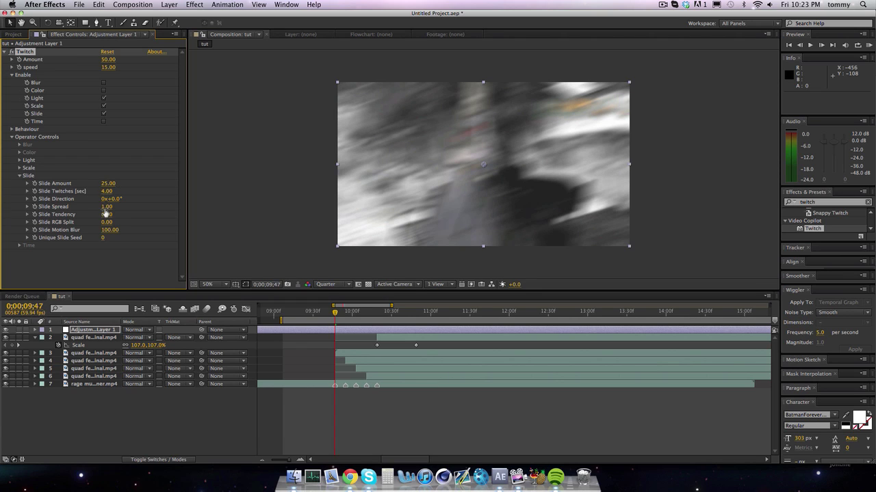
- Set Slide Motion Blur to 5 and Slide RGB Split to 70
left_click(108, 230)
type("5")
key("Return")
left_click_drag(106, 223, 143, 222)
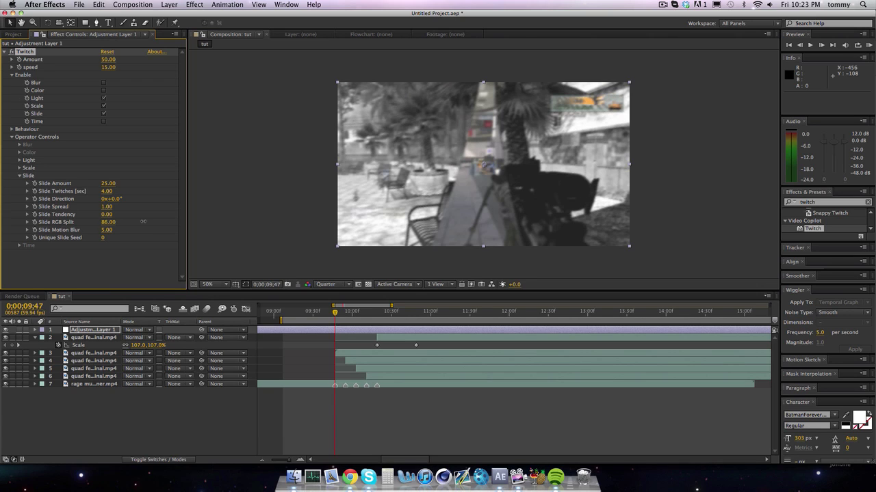
left_click(109, 222)
type("70")
key("Return")
- Set the Twitch Scale operator's Scale Twitches to 2 per second and Scale Amount to 20
left_click(19, 169)
left_click(109, 183)
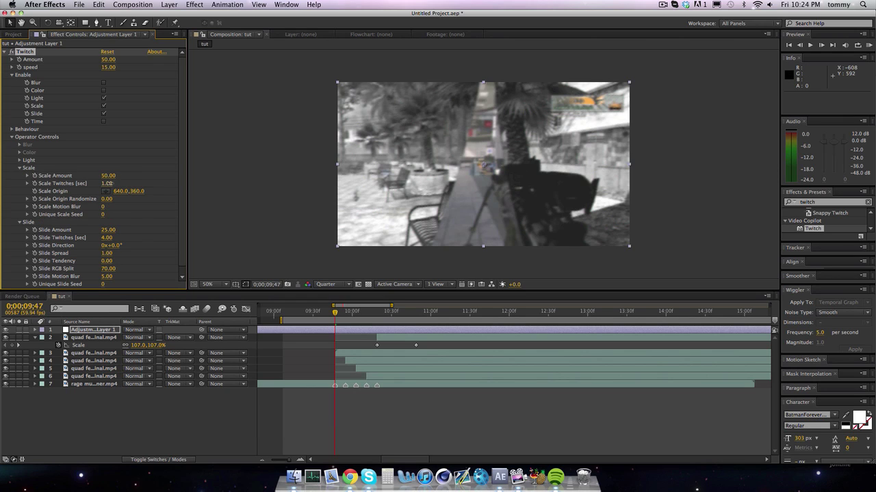
key("Return")
left_click(109, 176)
type("20")
key("Return")
- Set the Light operator's Light Amount to 30 and Light Twitches to 2 per second
left_click(16, 164)
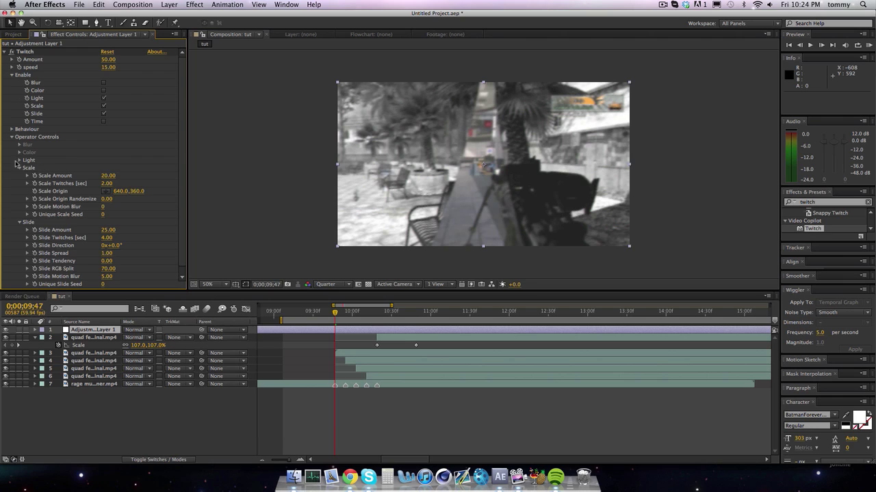
left_click(20, 161)
left_click(109, 167)
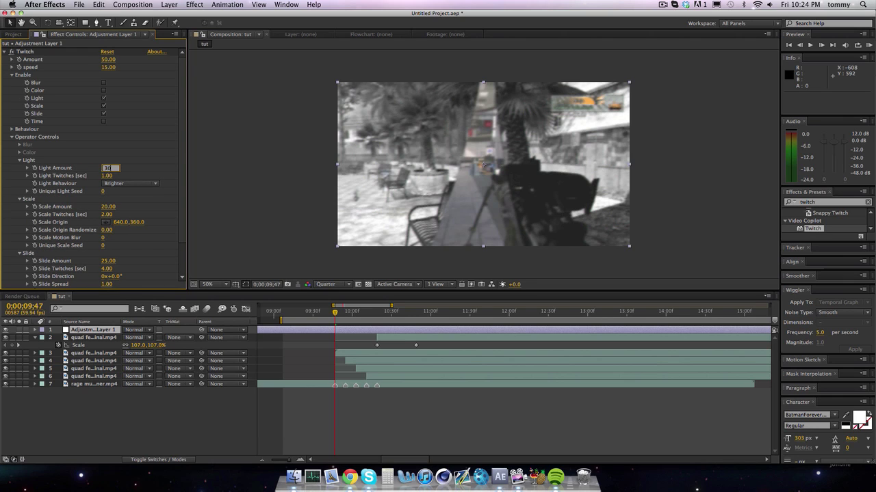
key("Return")
left_click(107, 175)
type("2")
key("Return")
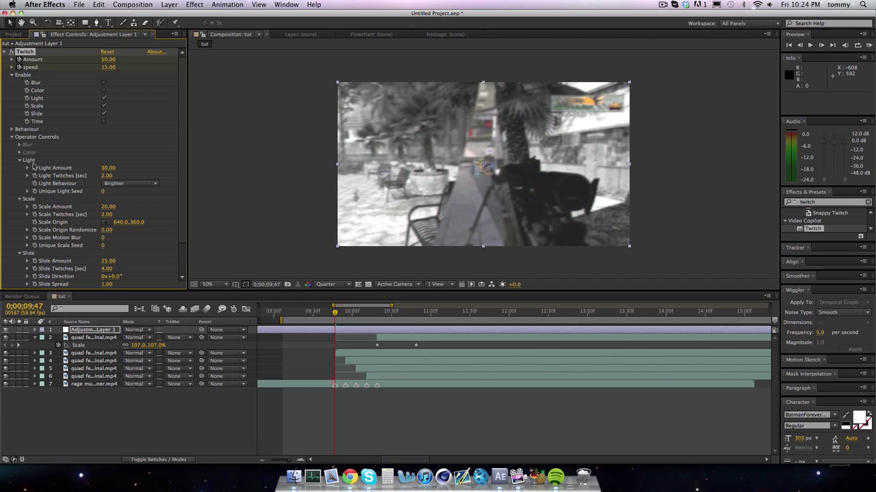
- Enable keyframing at 0;00;09;47 for Twitch's Amount, speed, Light, Scale and Slide amounts and twitches, Slide RGB Split and Slide Motion Blur
scroll(32, 218, "down", 3)
scroll(33, 238, "down", 1)
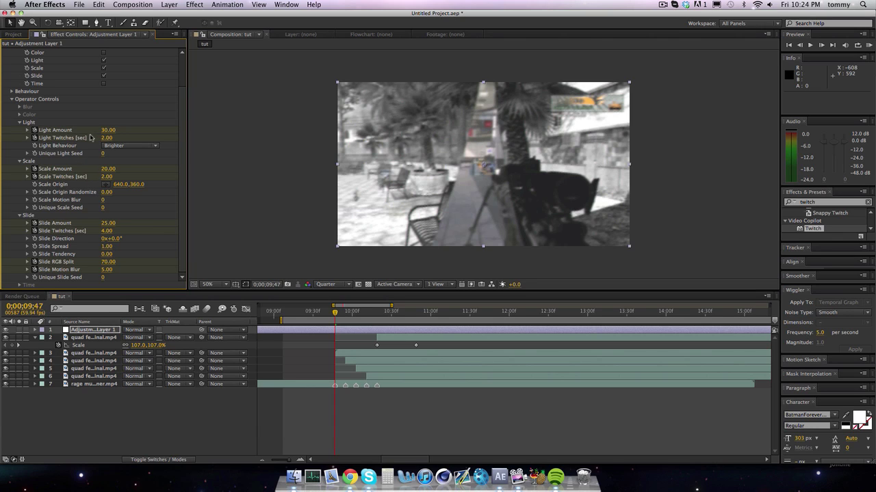
scroll(91, 138, "up", 2)
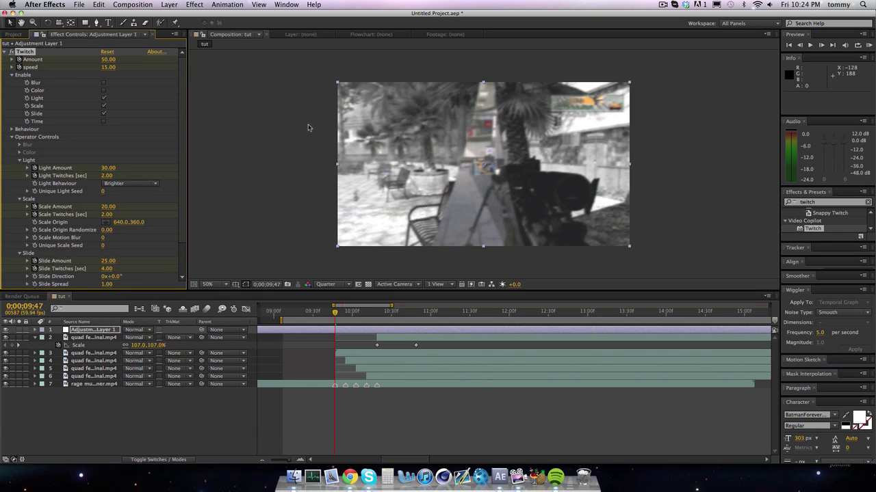
- At 0;00;09;55, set Twitch's Amount, speed, Light Amount and Light Twitches to 0
key("space")
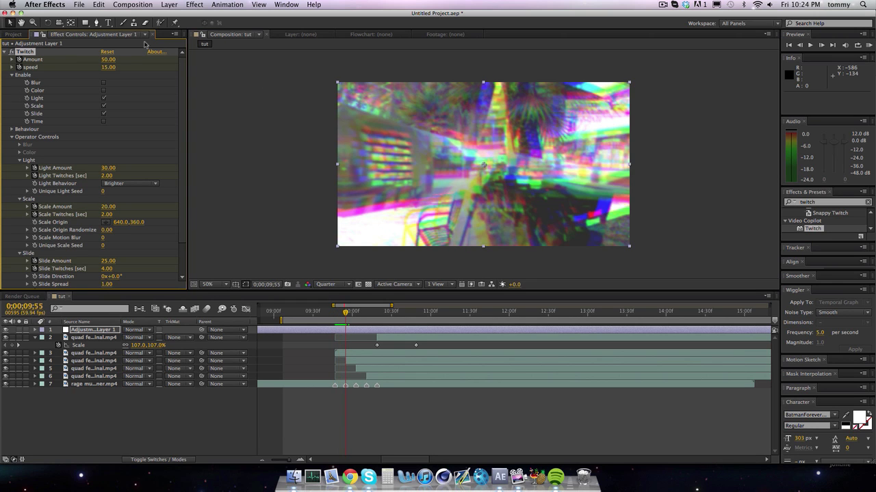
left_click(109, 60)
type("0")
key("Return")
left_click(108, 67)
type("0")
key("Return")
left_click(107, 168)
type("0")
key("Return")
left_click(107, 175)
type("0")
key("Return")
- Set Scale Amount, Scale Twitches, Slide Amount, Slide Twitches, Slide RGB Split and Slide Motion Blur to 0 at 0;00;09;55
left_click(107, 206)
type("0")
key("Return")
left_click(108, 214)
type("0")
key("Return")
left_click(107, 260)
type("0")
key("Return")
left_click(108, 268)
type("0")
key("Return")
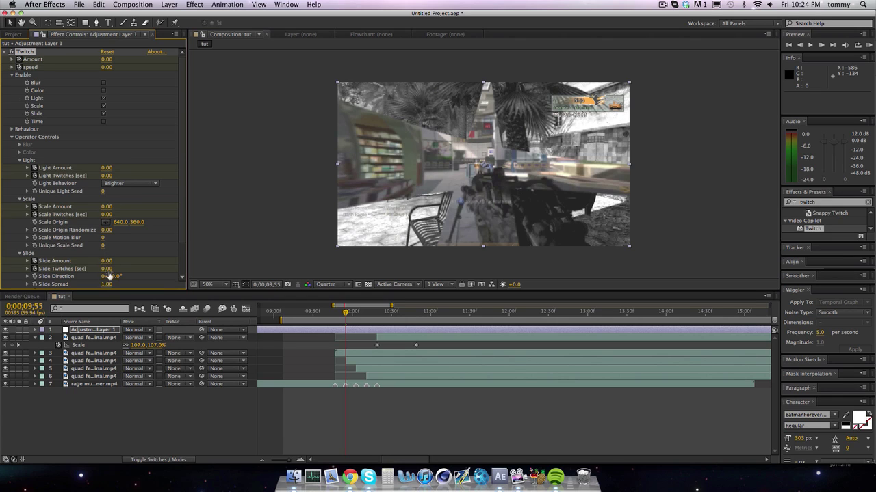
scroll(109, 269, "down", 2)
left_click(108, 261)
type("0")
key("Return")
- Move the work area start to 0;00;09;32 and run a RAM preview of the transition
left_click_drag(281, 320, 315, 320)
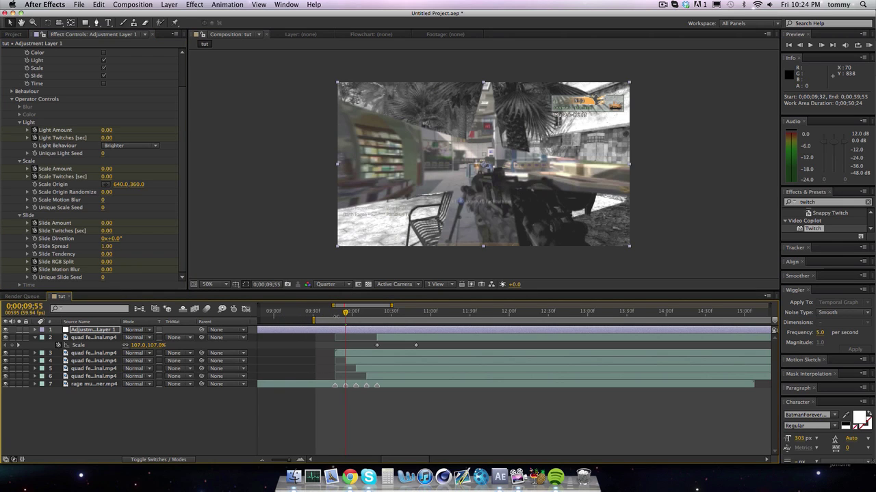
left_click(867, 46)
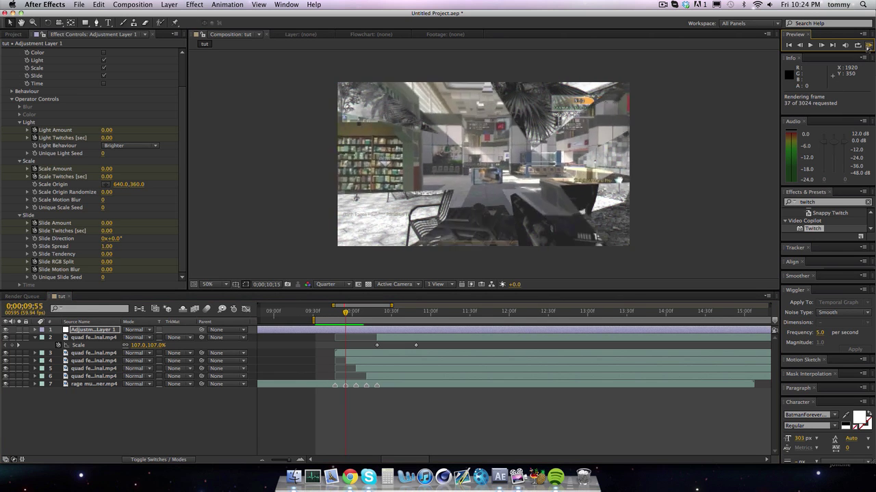
- Copy the adjustment layer's ten zero-value Twitch keyframes to 0;00;09;46, one frame before the peak, and preview the result
left_click(335, 313)
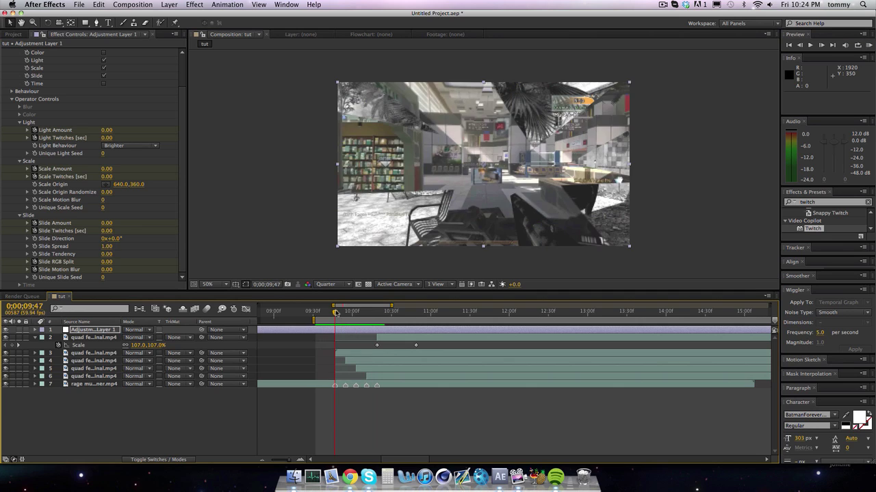
key("u")
left_click_drag(342, 340, 349, 418)
key("super+c")
key("Page_Up")
key("super+v")
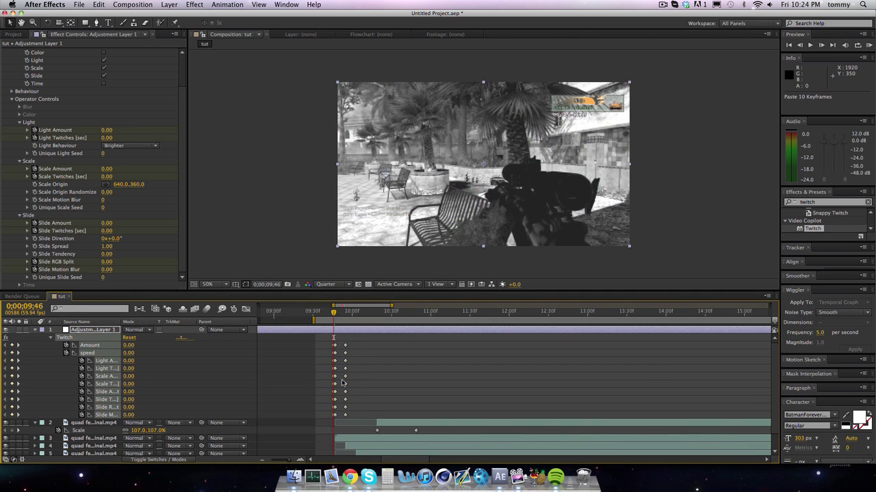
left_click(869, 44)
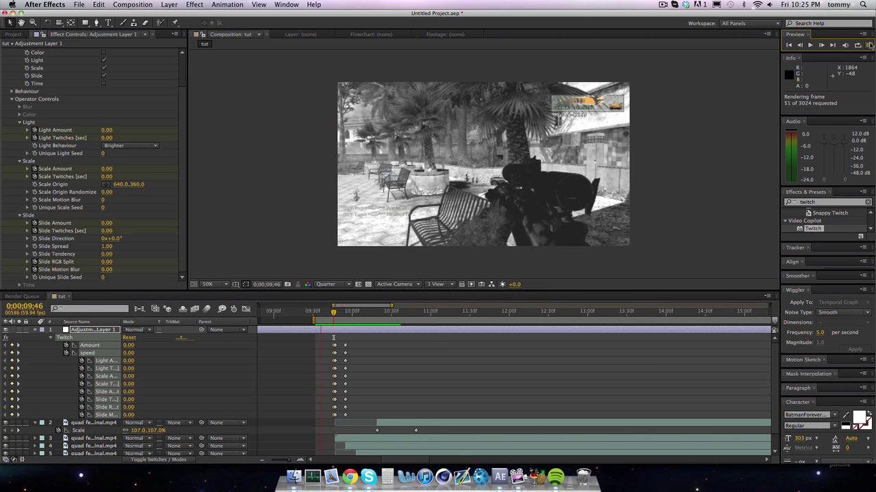
- At 0;00;09;47, enable Twitch's Color operator and set Amount to 35, and preview the change
left_click(344, 315)
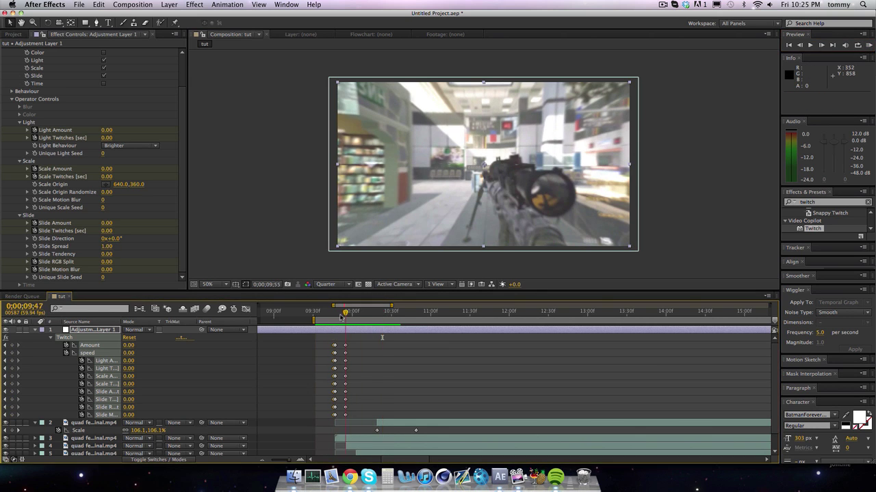
left_click_drag(344, 315, 335, 315)
scroll(152, 110, "up", 3)
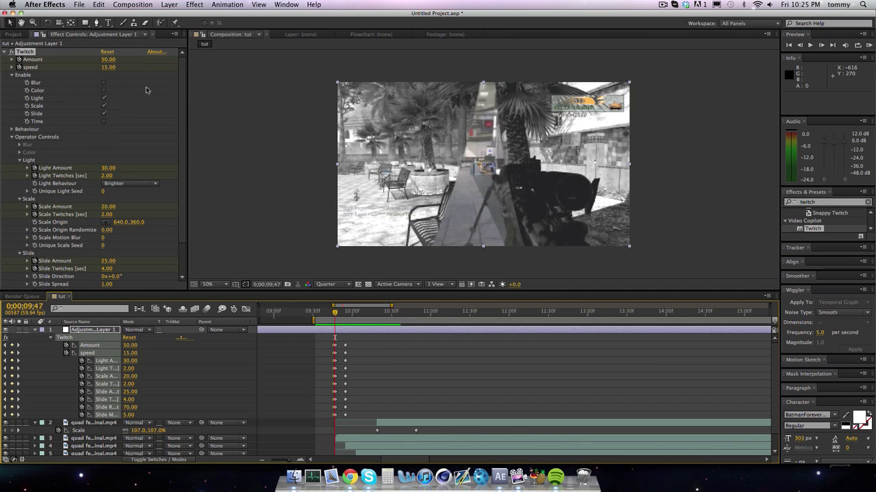
left_click(103, 89)
left_click(106, 61)
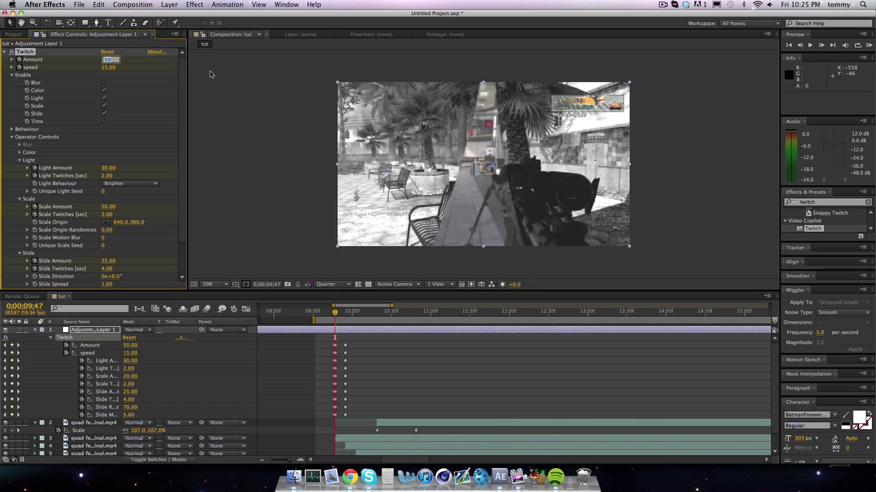
type("35")
key("Return")
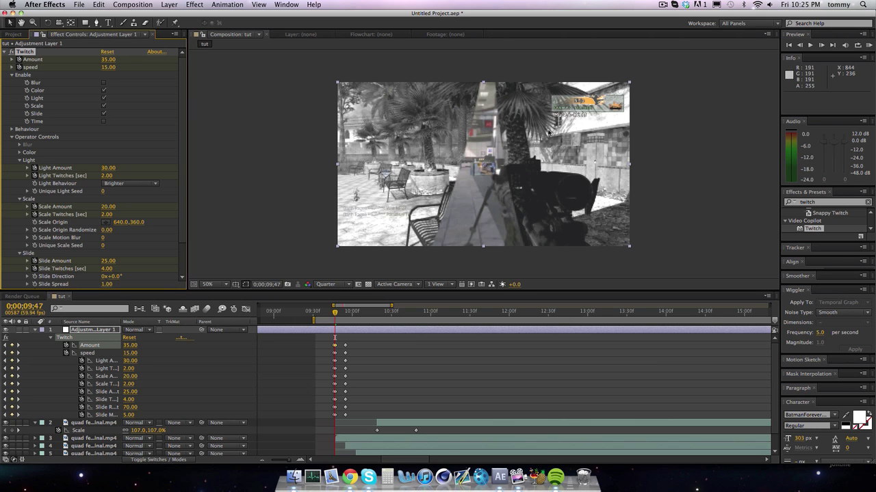
left_click(868, 46)
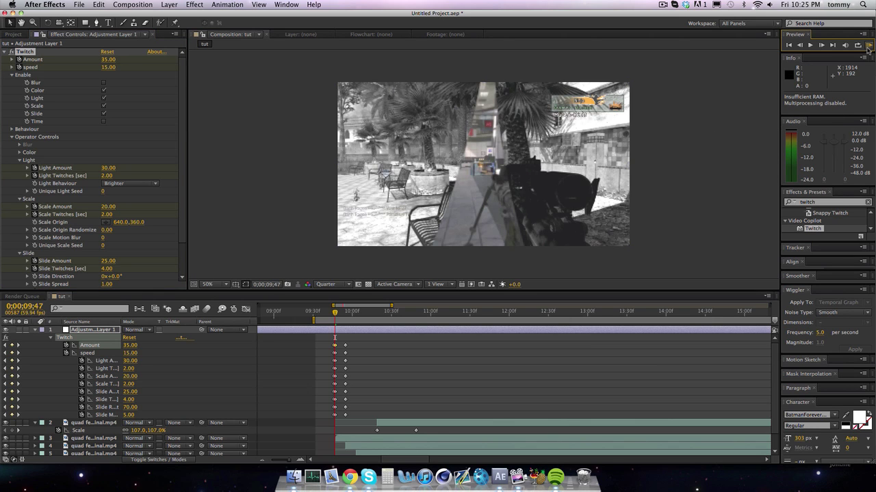
key("space")
key("space")
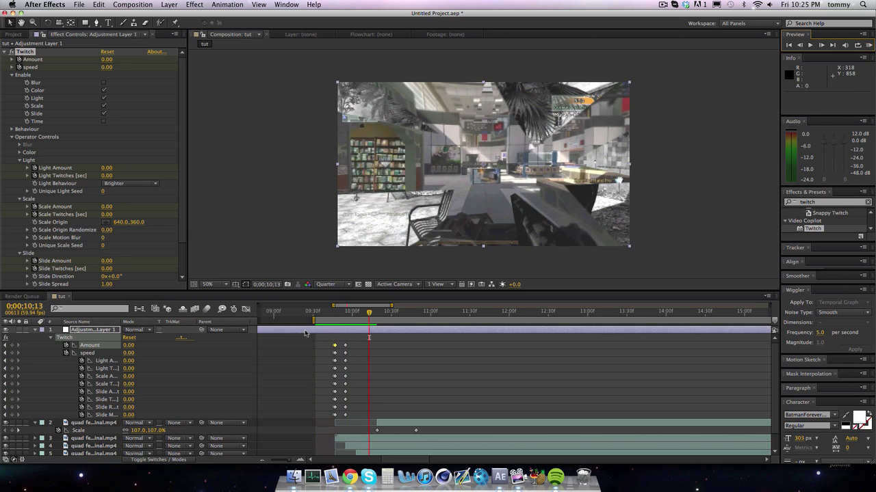
- Try to duplicate all 30 Twitch keyframes on the adjustment layer at 0;00;09;55
left_click_drag(324, 340, 362, 422)
key("super+c")
scroll(355, 392, "down", 2)
left_click(346, 313)
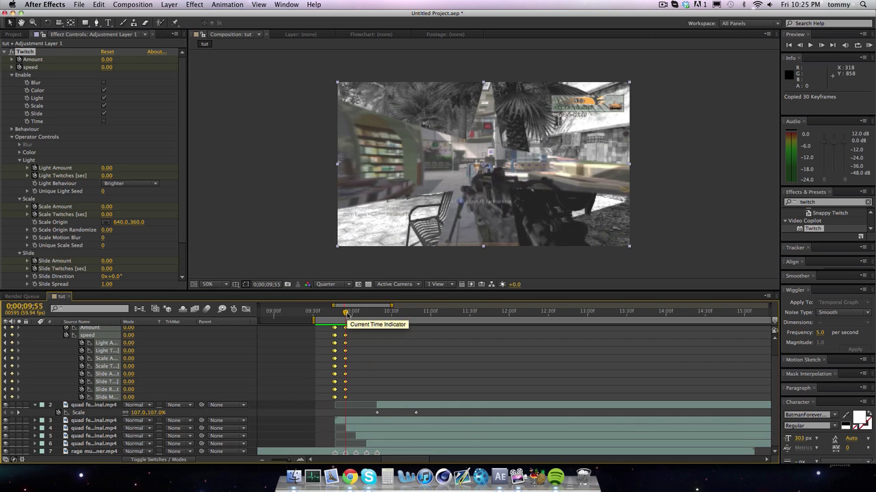
left_click(347, 314)
key("super+v")
left_click(348, 313)
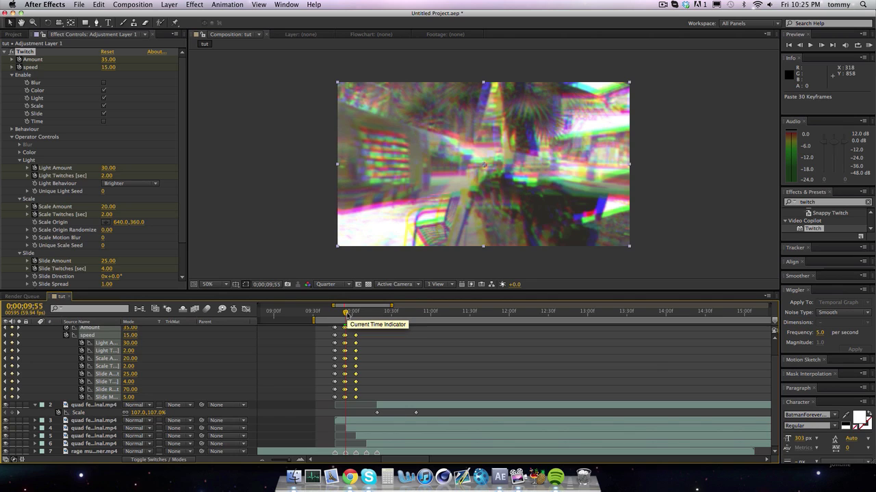
key("super+z")
scroll(340, 346, "up", 2)
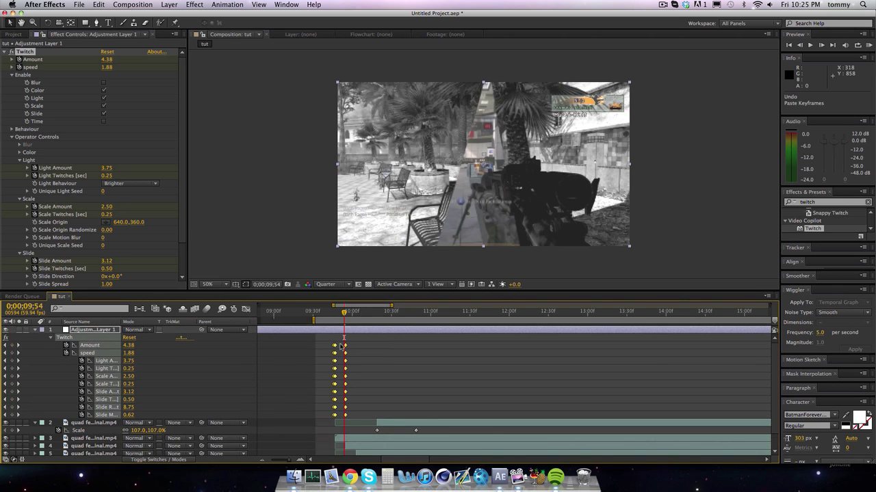
- Copy the keyframed Twitch effect from the adjustment layer onto shard layer 3 at 0;00;09;46, and step through the frames
left_click_drag(339, 314, 356, 417)
left_click(31, 52)
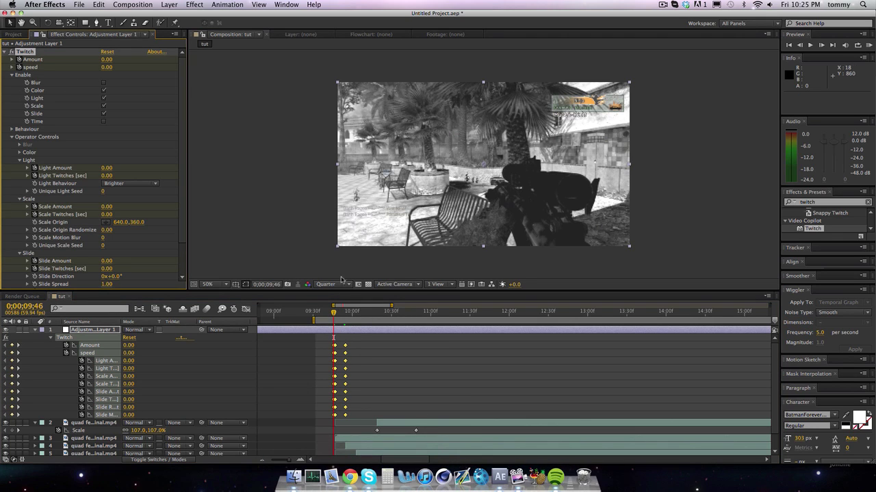
scroll(349, 355, "down", 2)
left_click(340, 425)
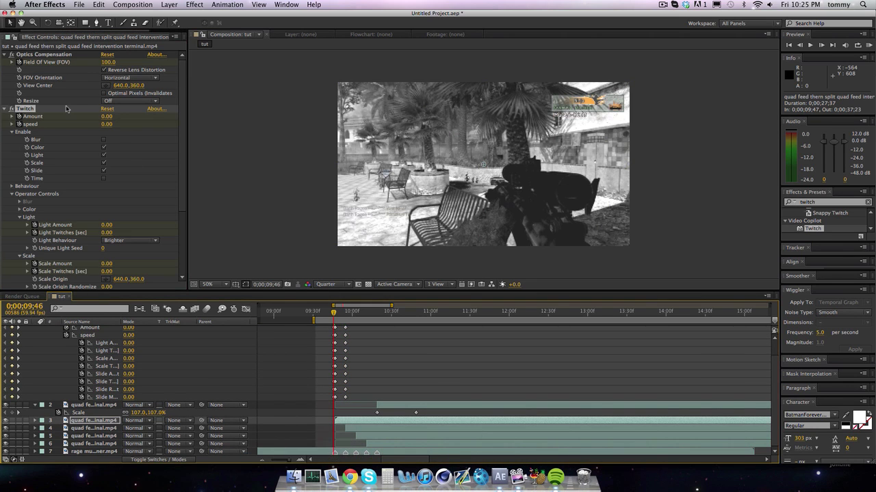
key("Page_Down")
key("Page_Down")
key("Page_Down")
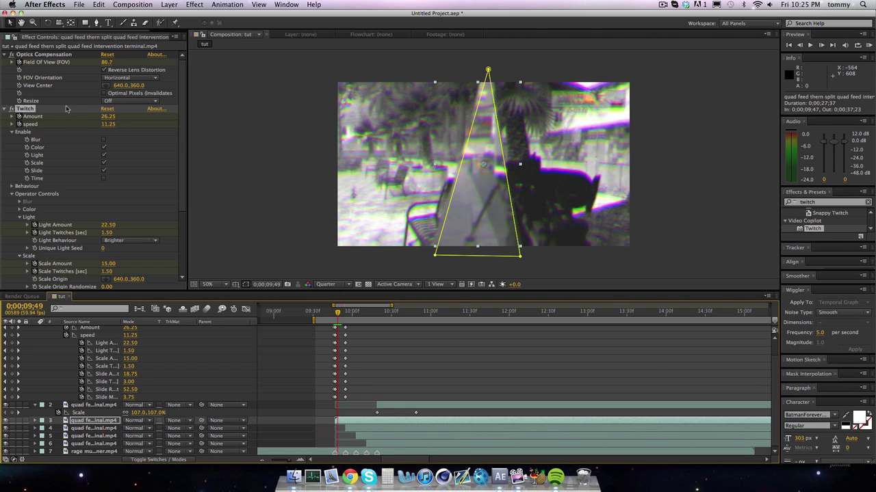
- Hide the Twitch adjustment layer
scroll(232, 262, "up", 2)
scroll(269, 237, "down", 2)
scroll(268, 374, "up", 2)
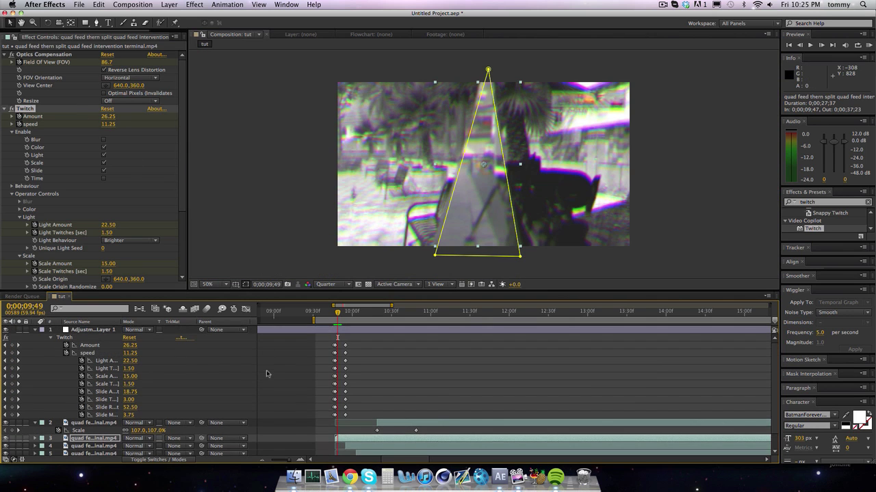
left_click(4, 330)
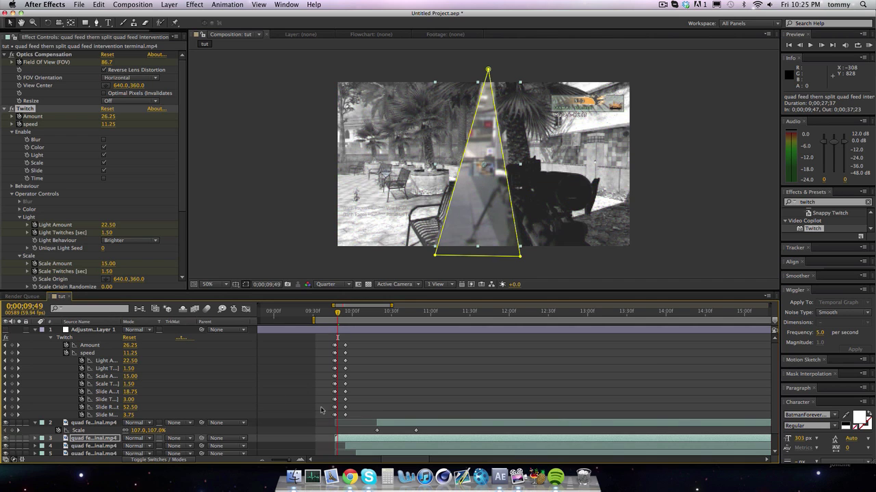
- Paste the keyframed Twitch effect onto shard layer 4 at 0;00;09;54 and check the following frame
scroll(352, 370, "down", 1)
scroll(352, 370, "up", 1)
scroll(355, 396, "down", 1)
left_click_drag(337, 313, 343, 313)
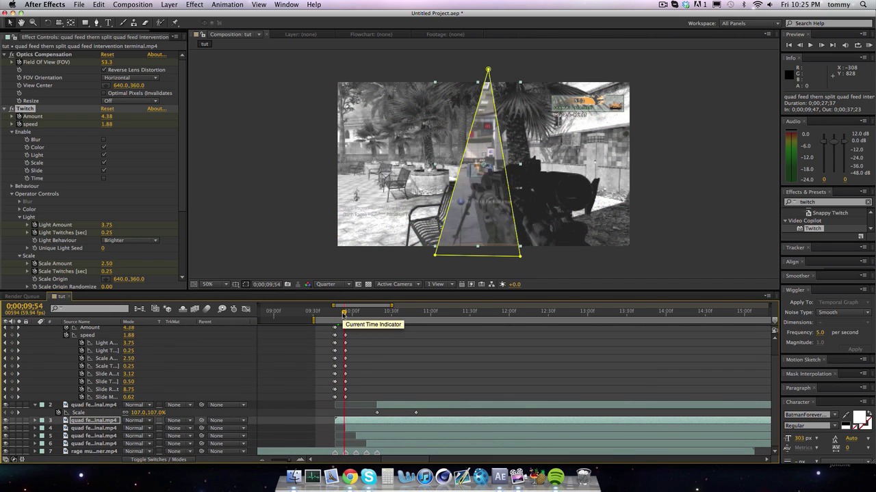
left_click(348, 431)
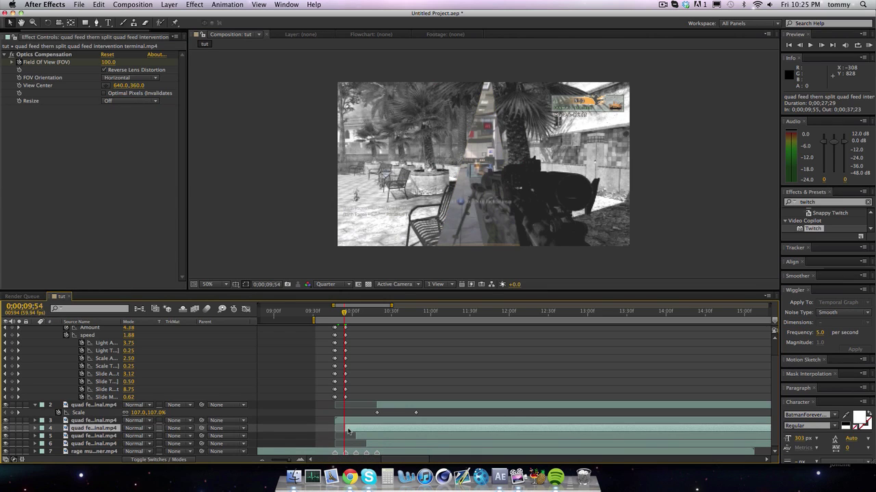
key("super+v")
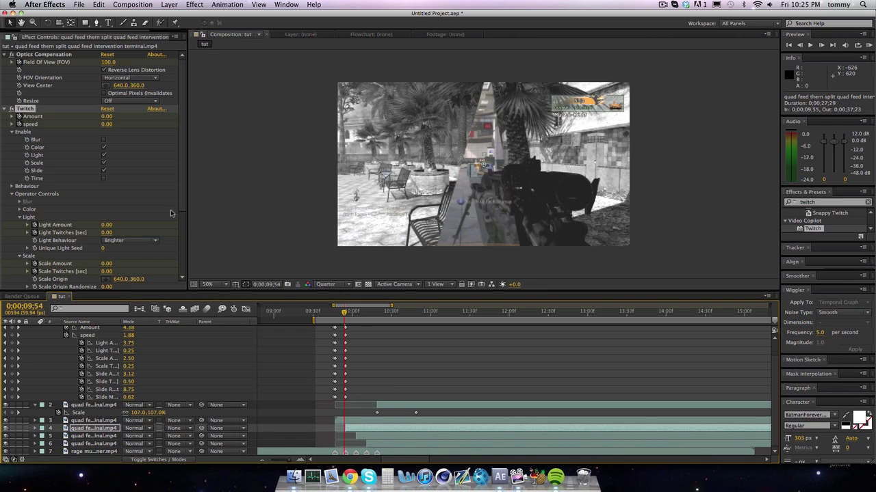
scroll(139, 189, "down", 1)
key("Page_Down")
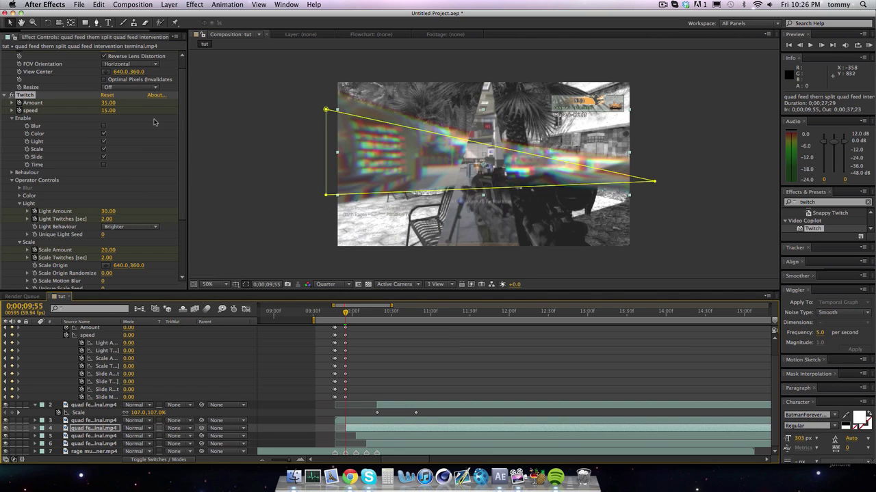
- Paste the keyframed Twitch effect onto shard layer 5 at 0;00;10;02
left_click_drag(349, 313, 355, 313)
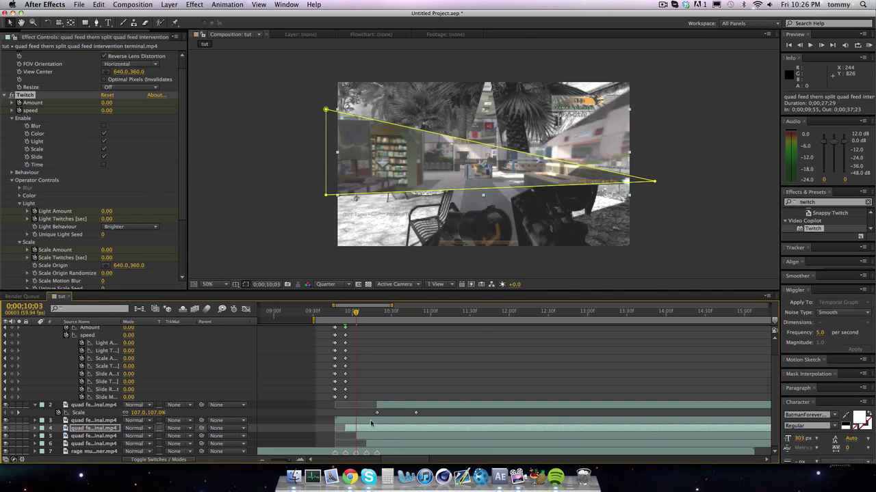
left_click(368, 437)
key("Page_Up")
key("super+v")
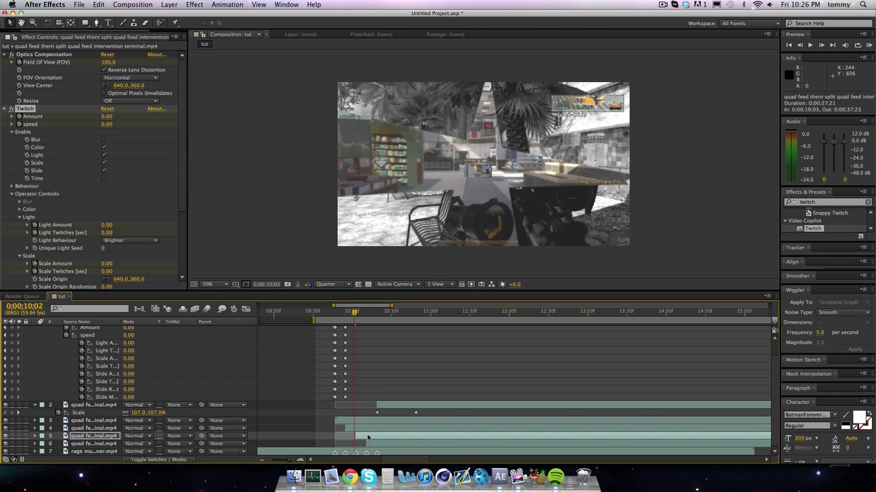
- Try pasting the keyframed Twitch effect at 0;00;10;18 with shard layer 5 still selected, and undo the paste
left_click(366, 313)
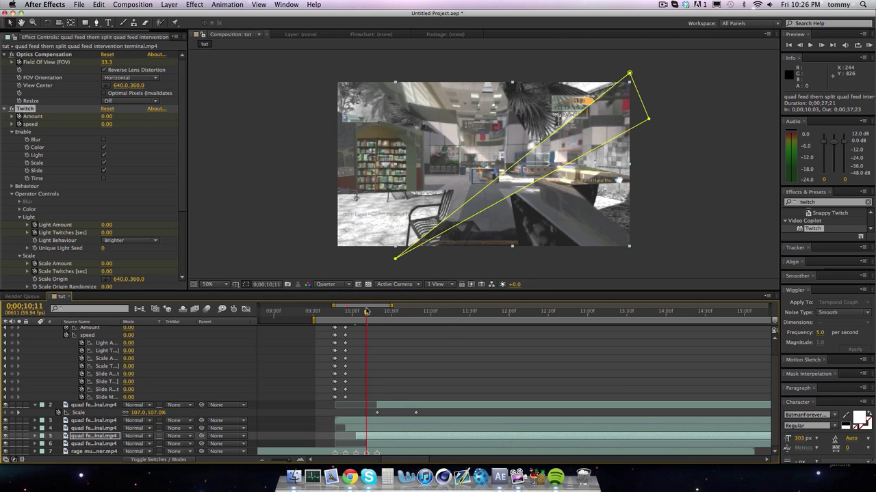
scroll(365, 311, "up", 2)
left_click(377, 313)
key("Page_Up")
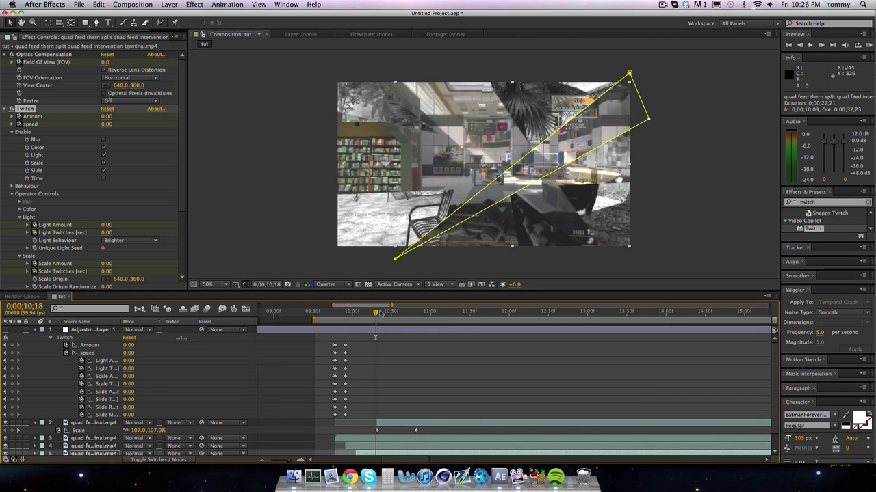
key("Page_Down")
left_click_drag(381, 314, 377, 313)
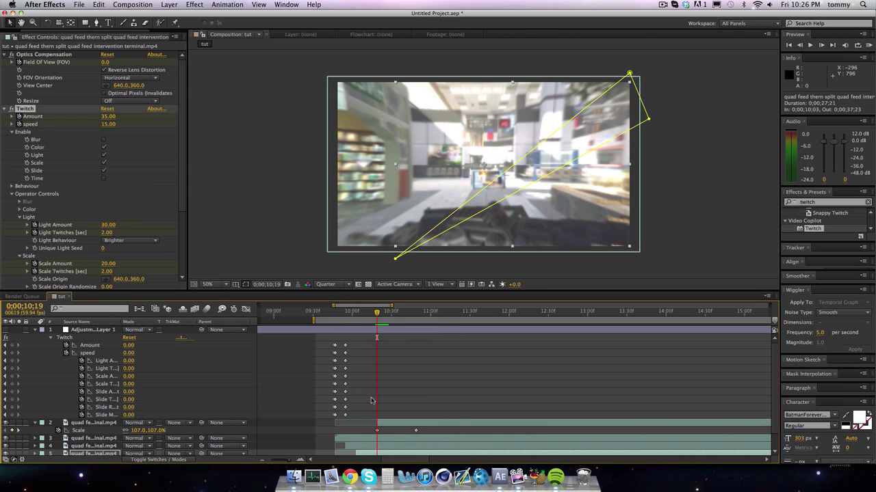
left_click(387, 421)
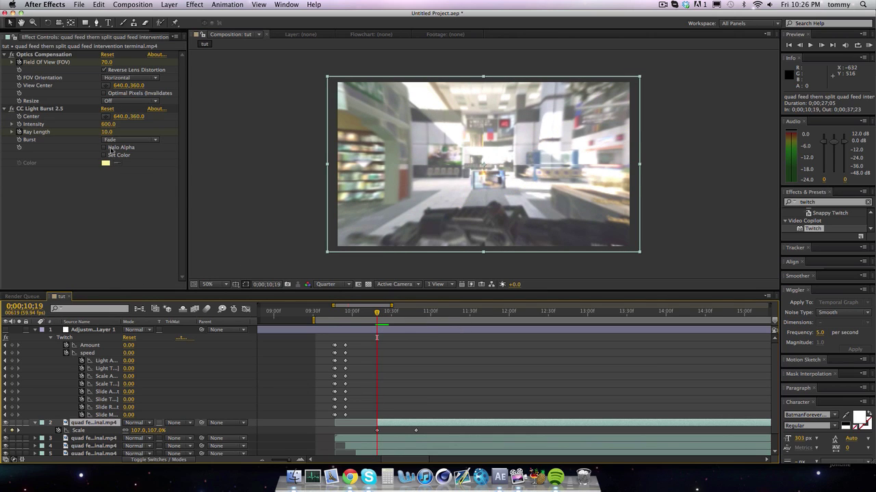
key("super+z")
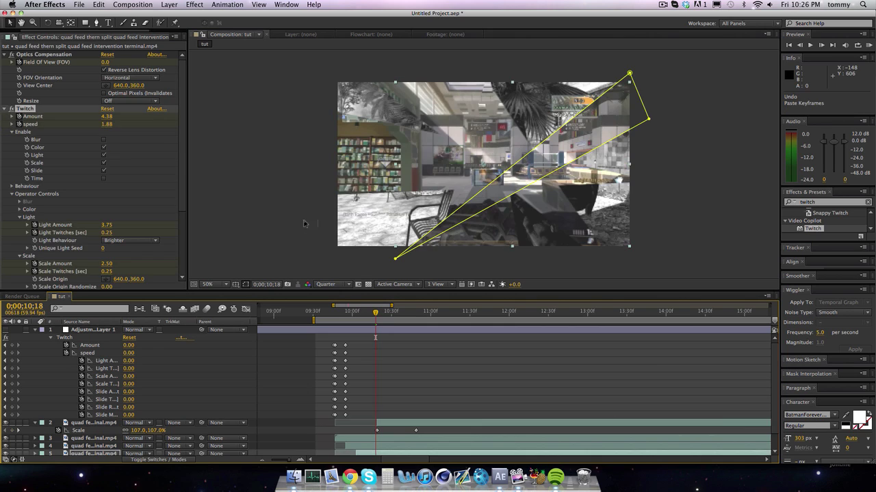
- Paste the keyframed Twitch effect onto the full-frame clip on layer 2 at 0;00;10;19 and shift its keyframes one frame earlier
scroll(397, 342, "down", 1)
left_click(377, 311)
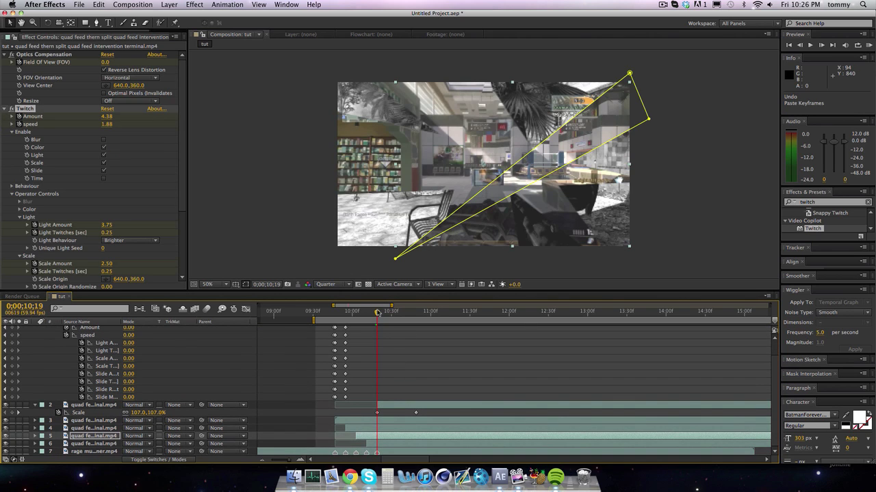
left_click(383, 405)
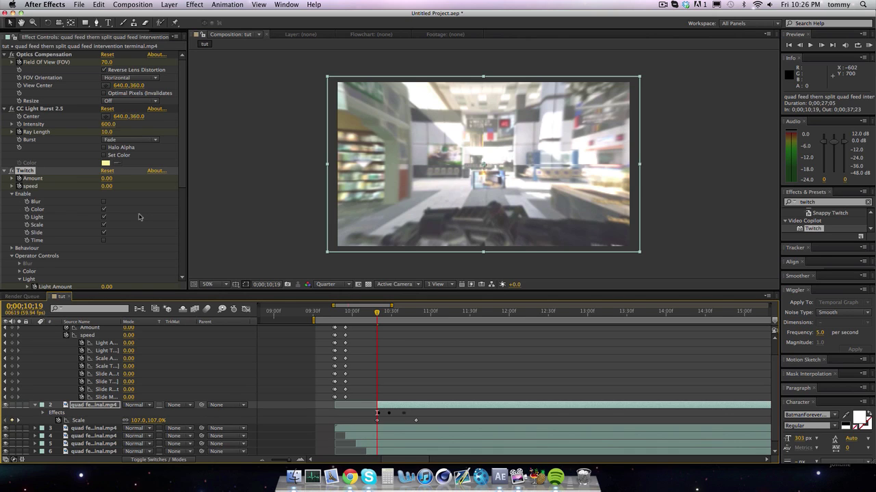
key("u")
scroll(366, 381, "down", 5)
left_click_drag(371, 332, 388, 408)
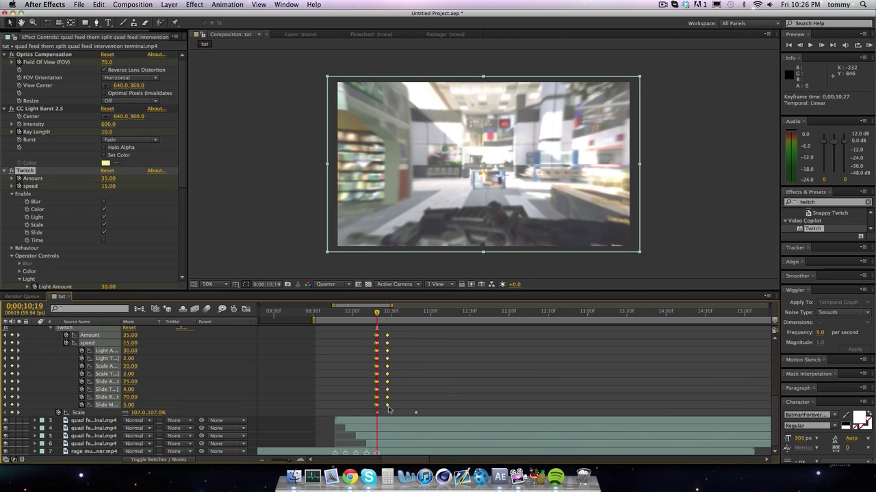
- Preview the transition with the added Twitch effects and scrub through the final full-frame clip to 0;00;10;29
key("space")
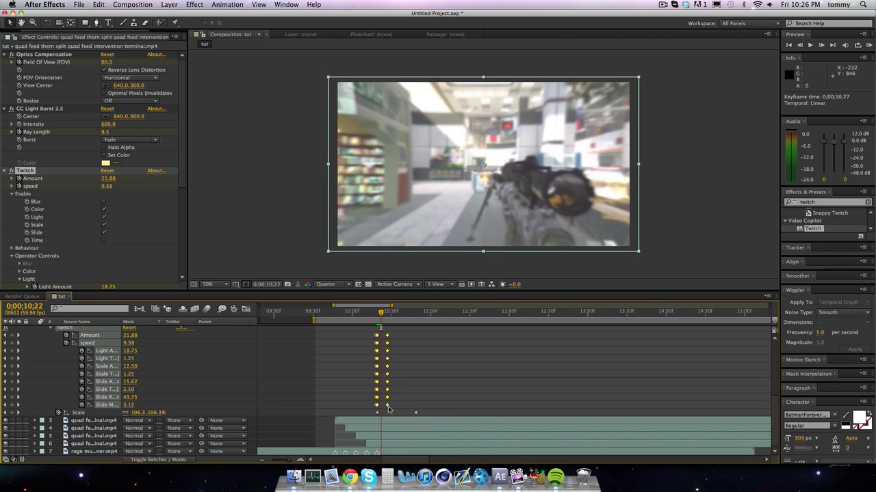
left_click(869, 45)
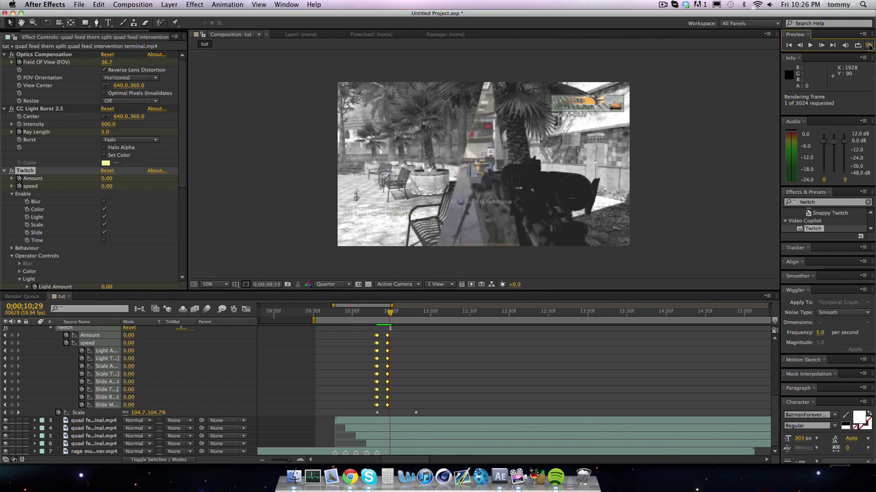
key("space")
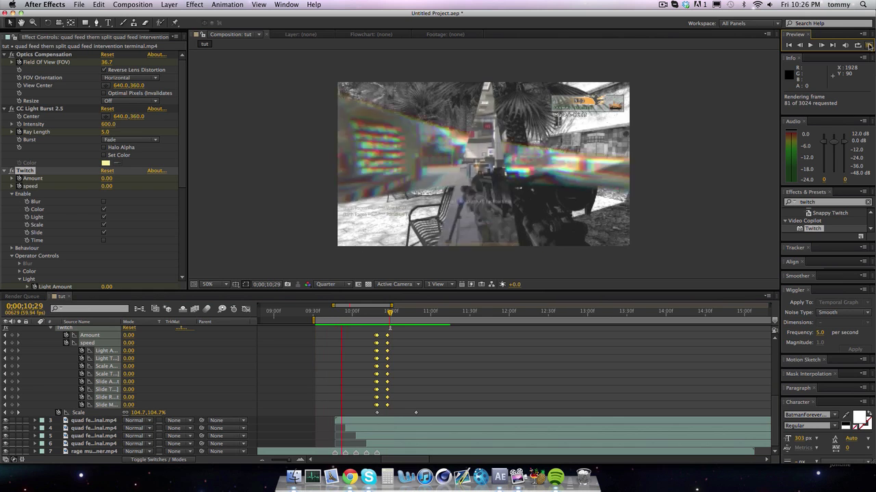
key("space")
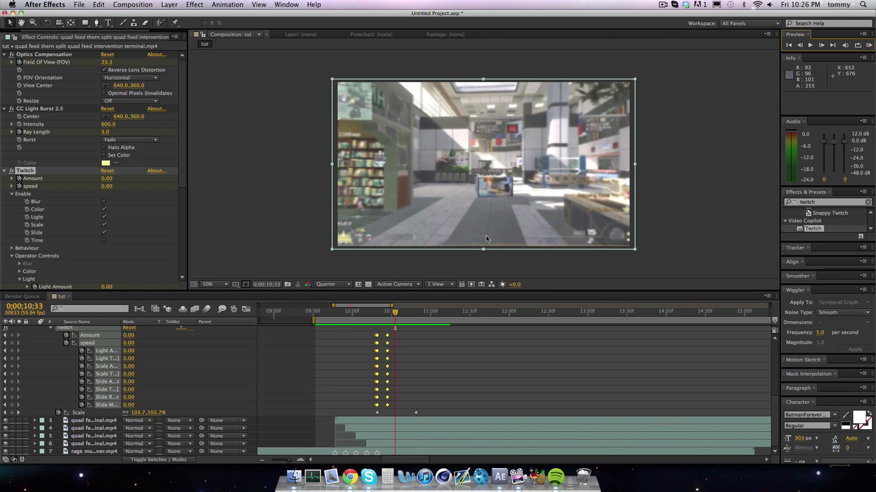
left_click(370, 314)
left_click_drag(370, 316, 390, 314)
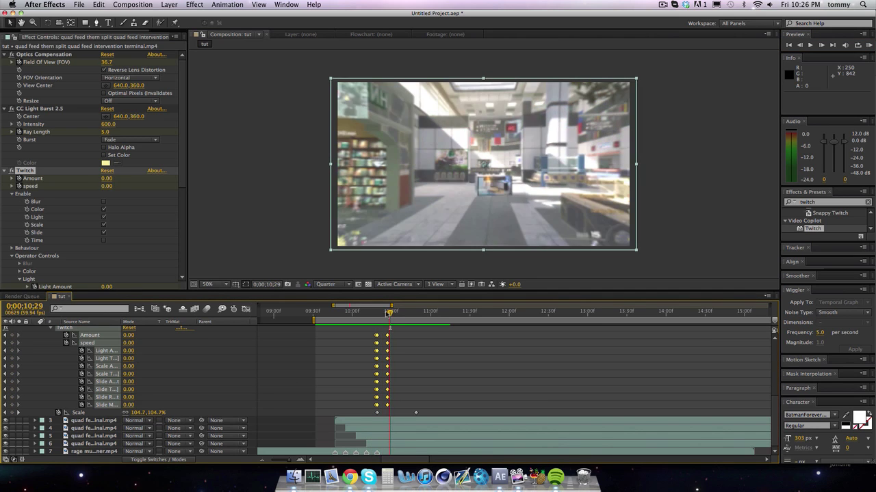
- Delete the hidden Twitch adjustment layer and collapse the properties of the full-frame clip layer
scroll(45, 346, "up", 8)
left_click(34, 330)
left_click(43, 332)
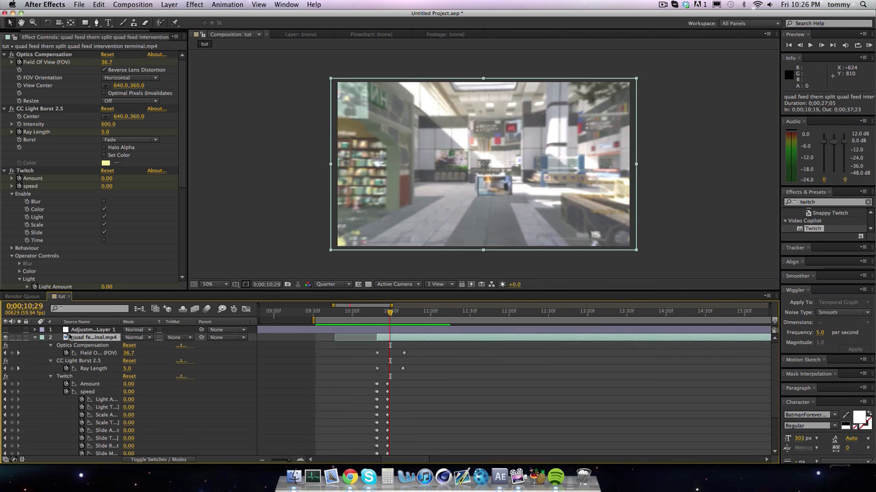
key("Delete")
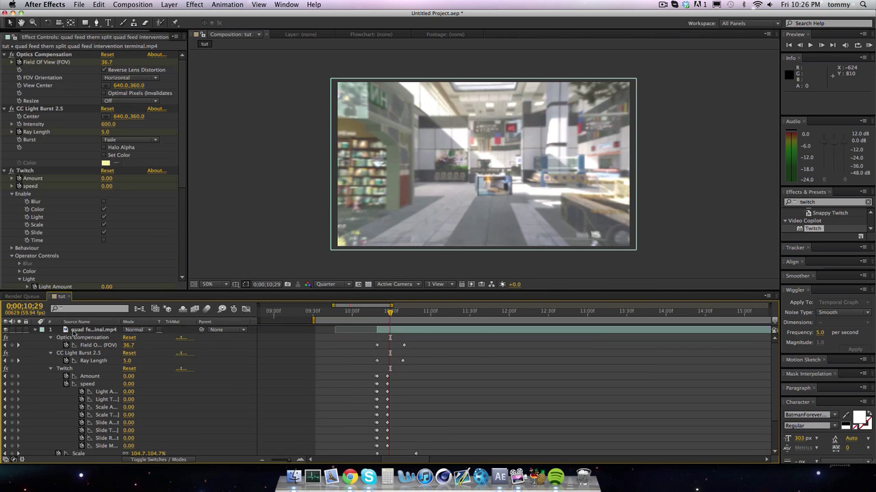
left_click(35, 330)
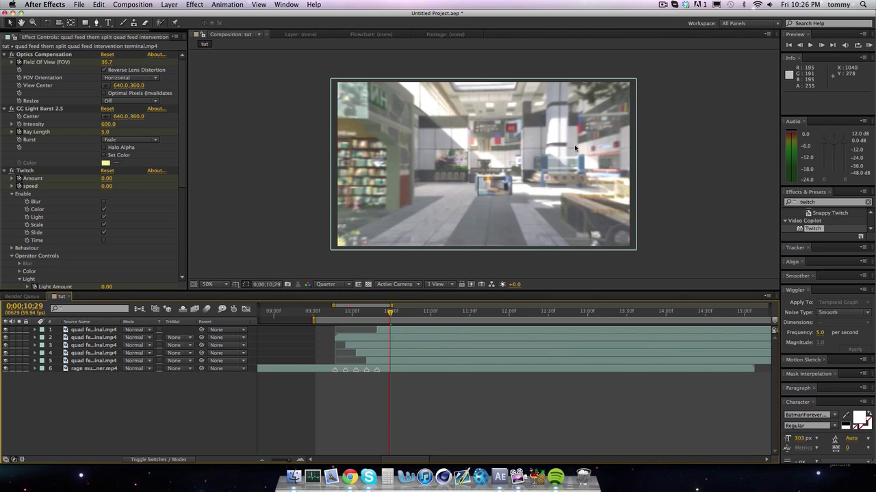
- Run a RAM preview of the complete shard transition without the adjustment layer
left_click(869, 45)
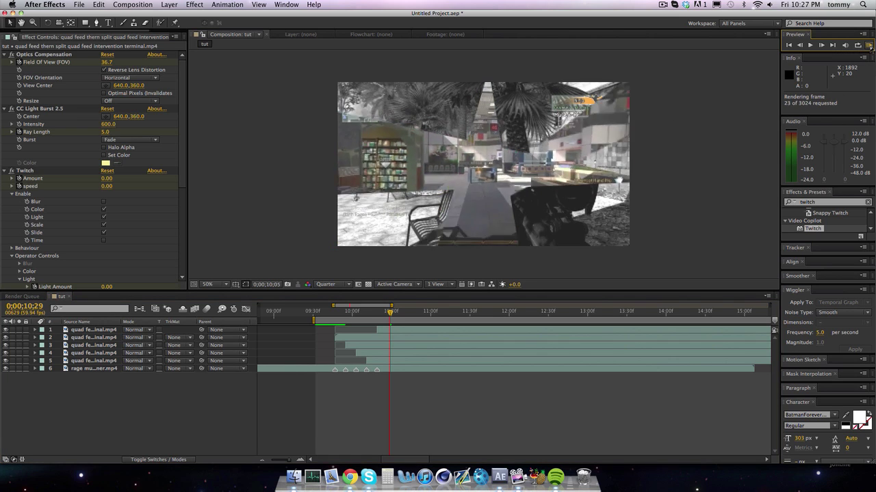
left_click(870, 45)
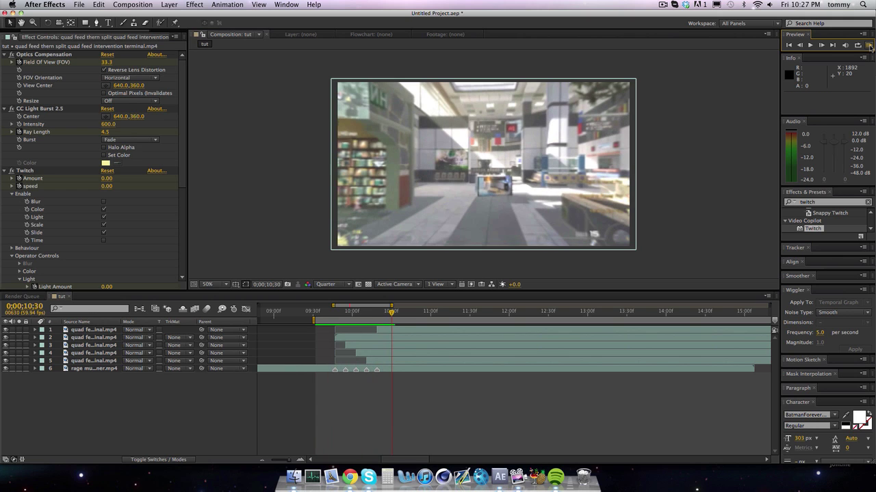